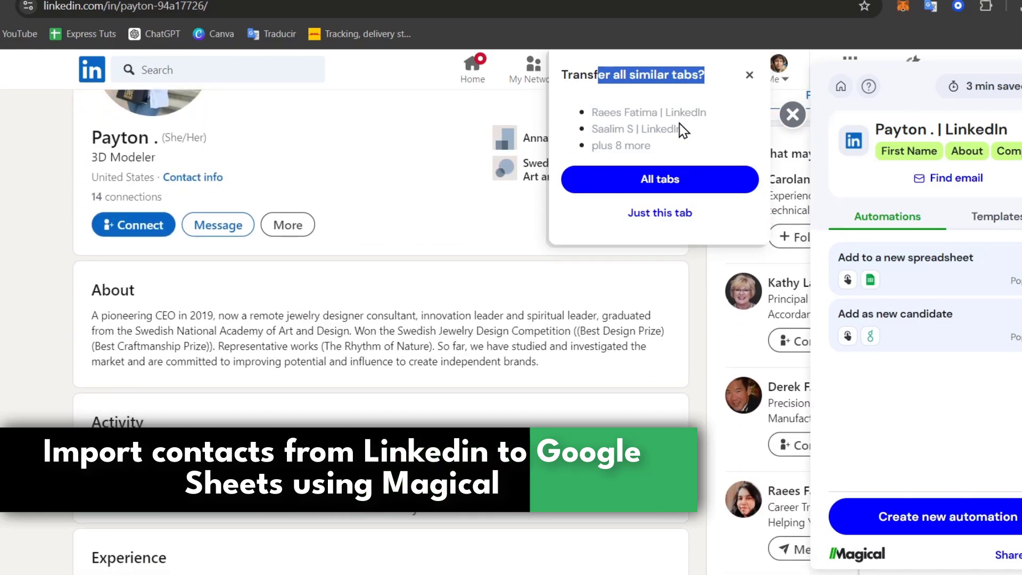
- Choose 'All tabs' in Magical's transfer popup to send every similar LinkedIn profile tab to the sheet
scroll(683, 130, up, 3)
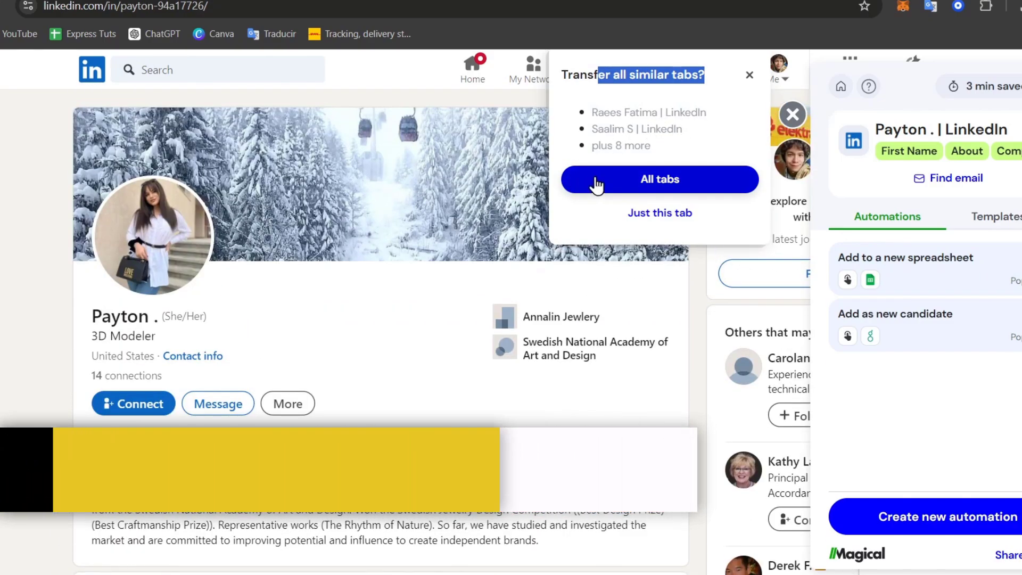
click(596, 184)
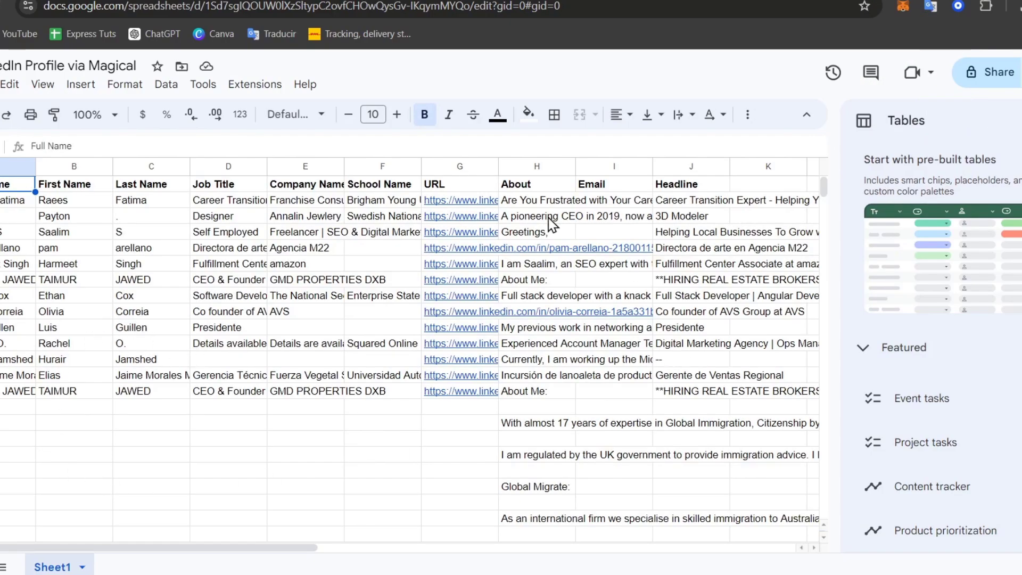
mouse_move(454, 250)
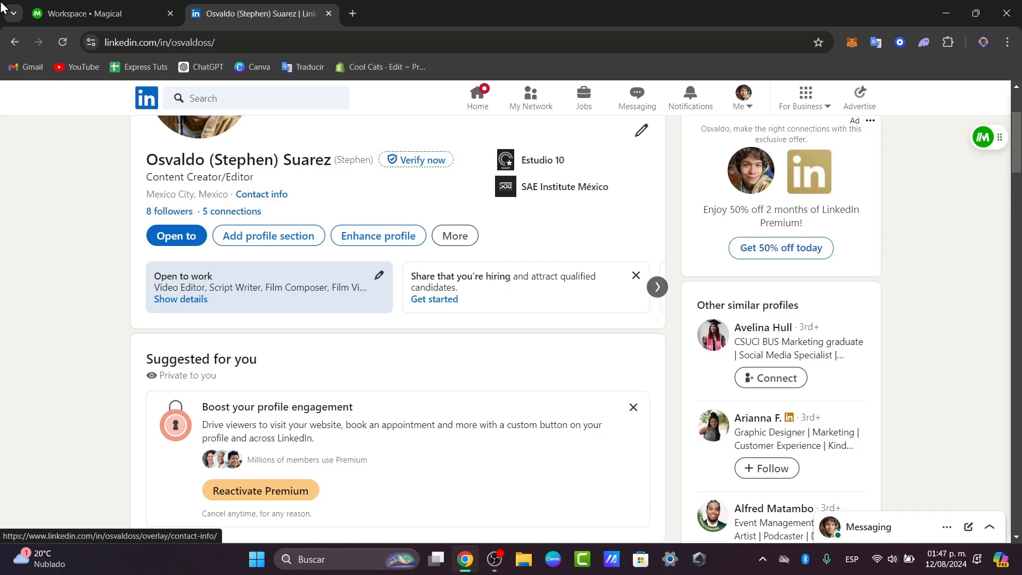
- Browse Magical's My templates (AutofillForms, -collab, -DMconnect, -slackpromo, -story) and check the account menu
click(85, 13)
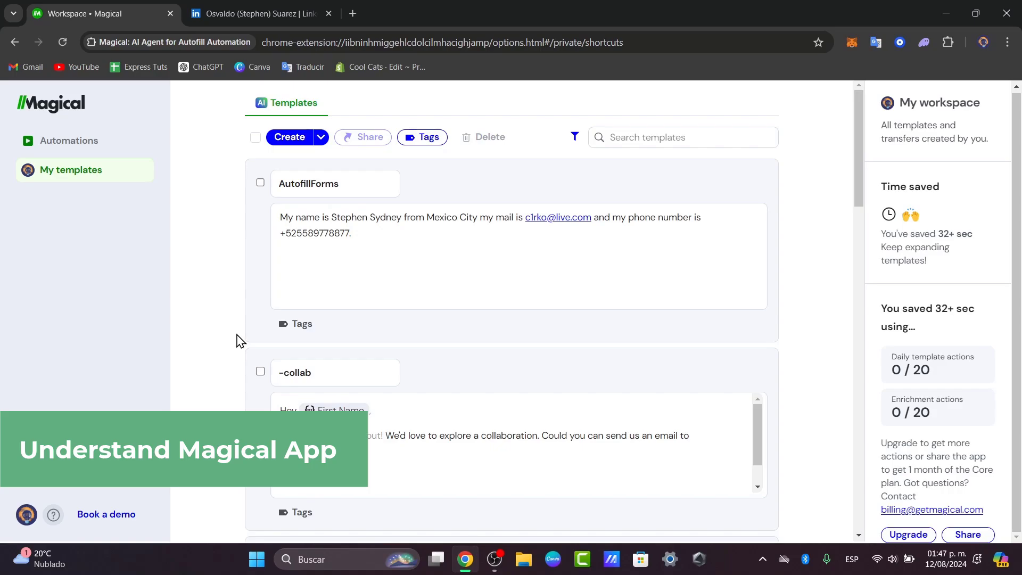
scroll(362, 404, down, 5)
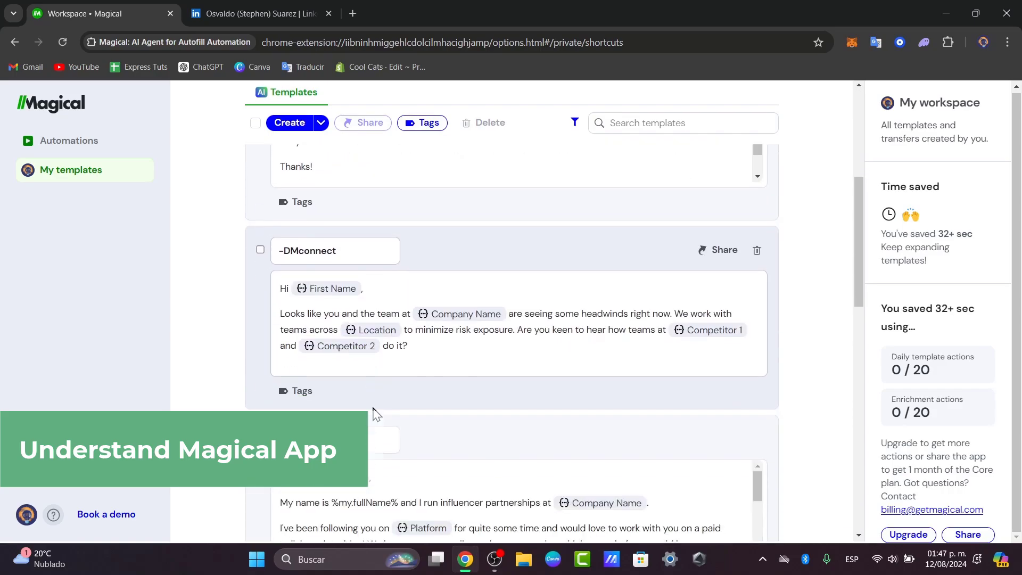
scroll(374, 412, down, 5)
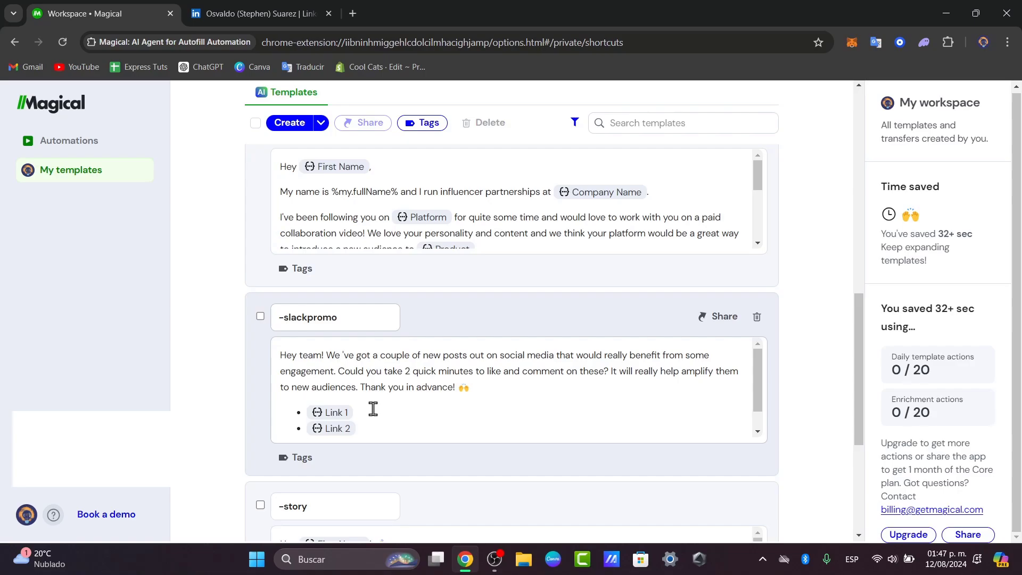
scroll(372, 412, down, 4)
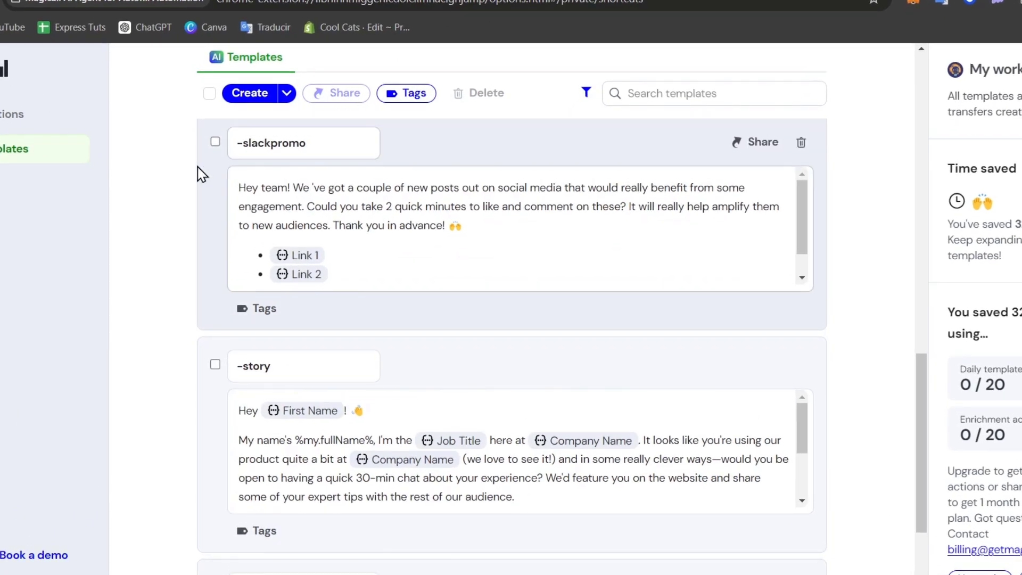
scroll(245, 191, up, 9)
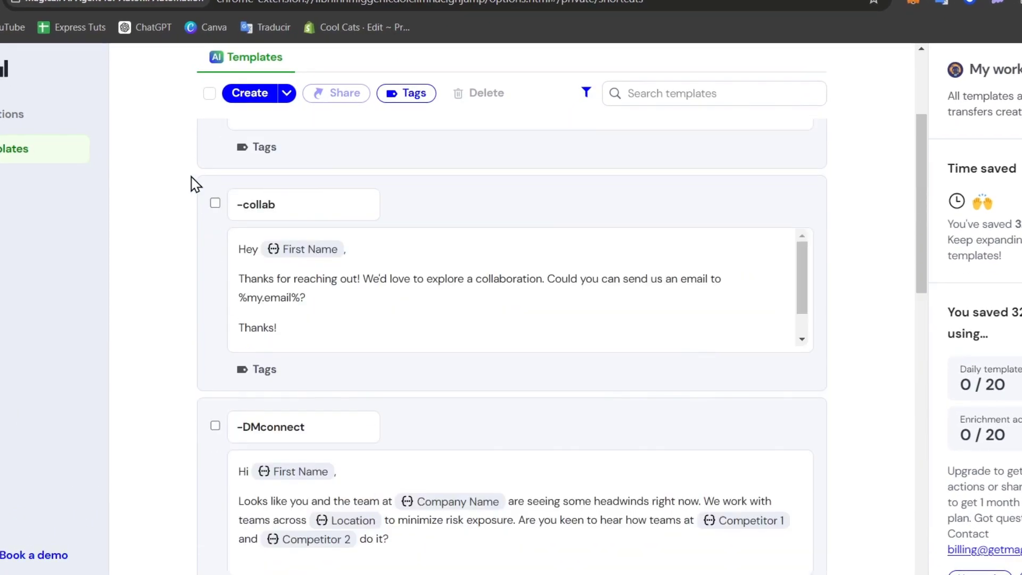
scroll(193, 183, up, 4)
click(71, 420)
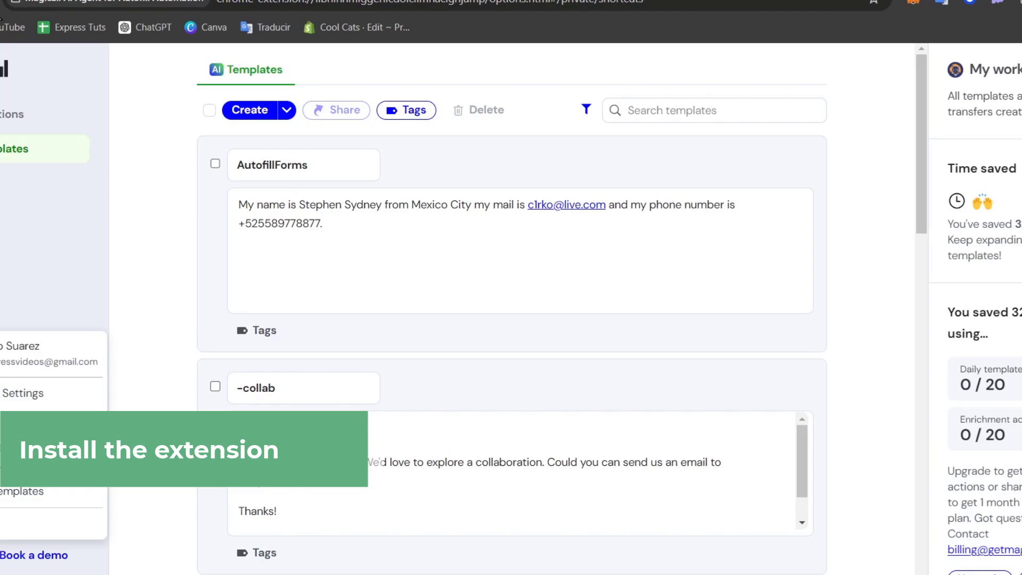
key(Escape)
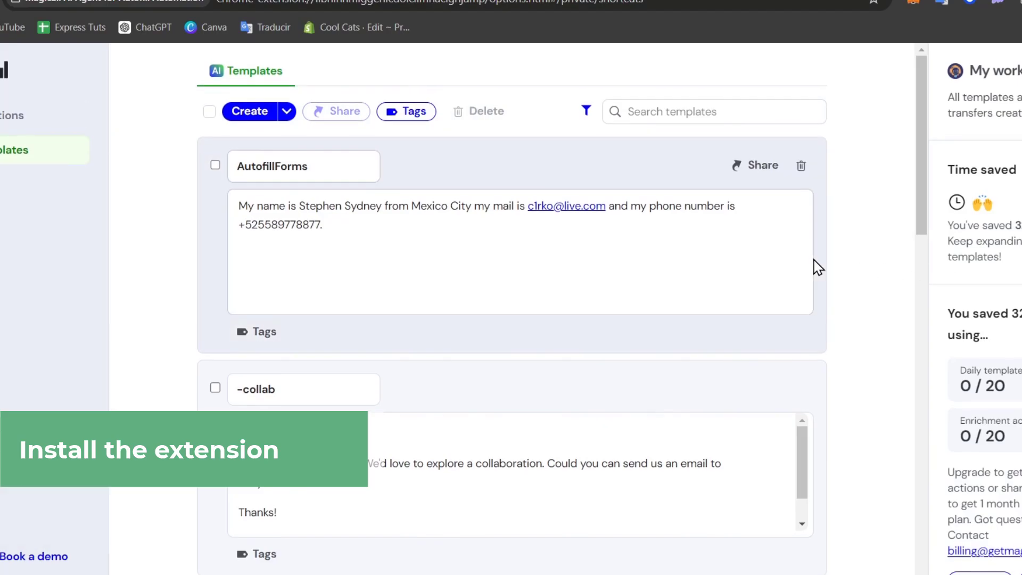
- Pin the Magical extension in Chrome's toolbar and return to the LinkedIn profile tab
click(1018, 22)
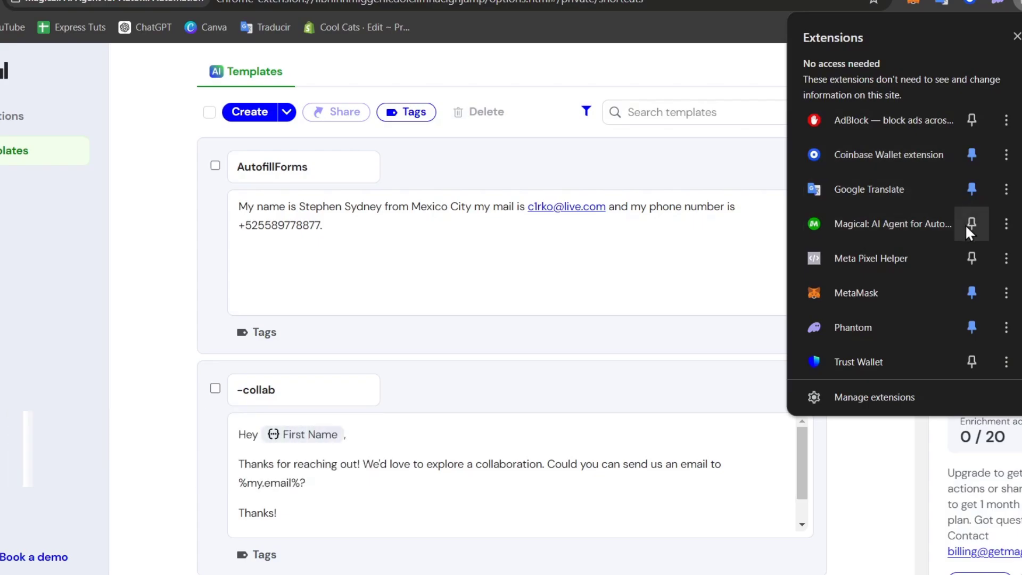
click(971, 224)
click(996, 16)
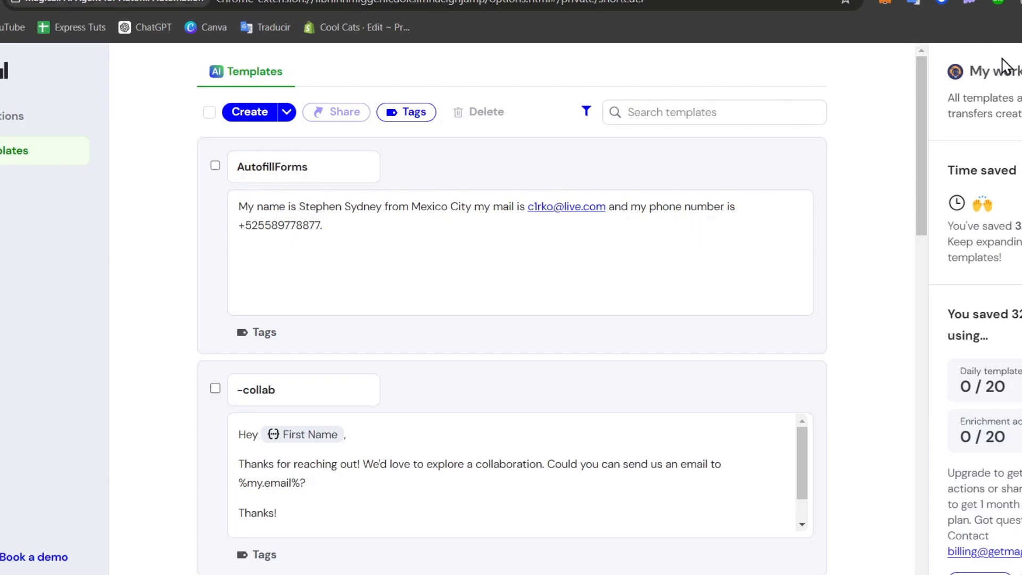
key(ctrl+Tab)
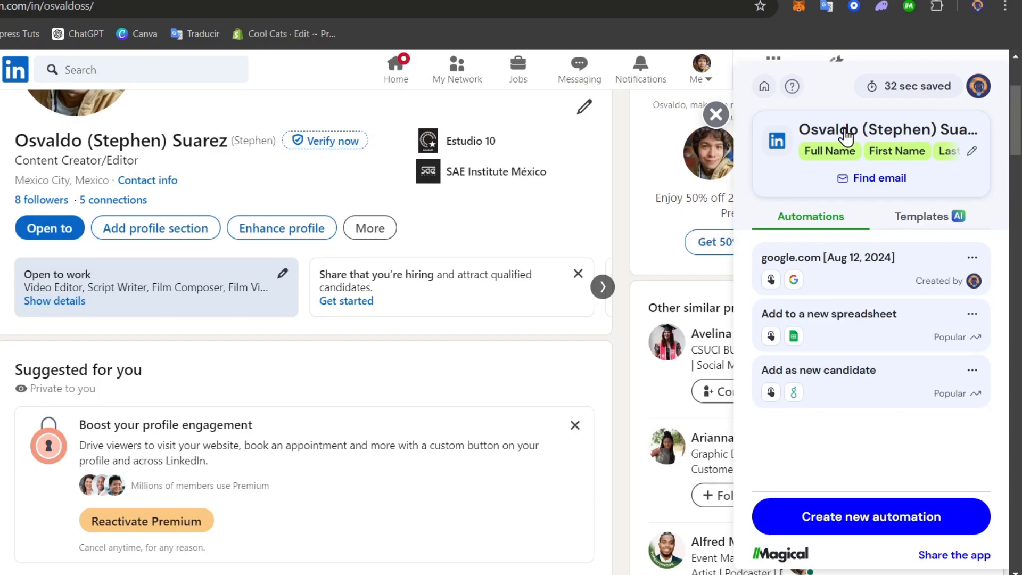
click(846, 138)
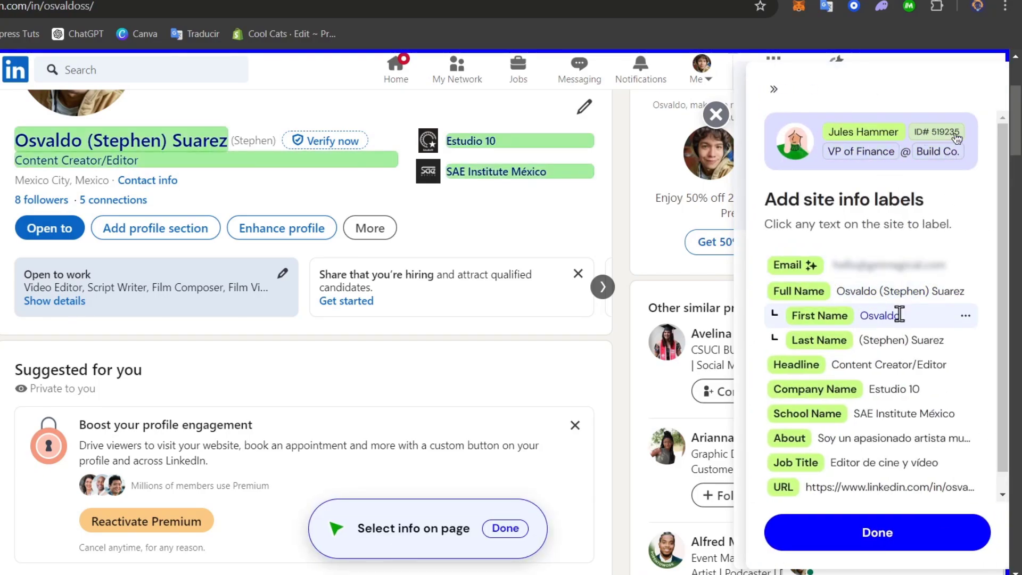
scroll(906, 390, down, 1)
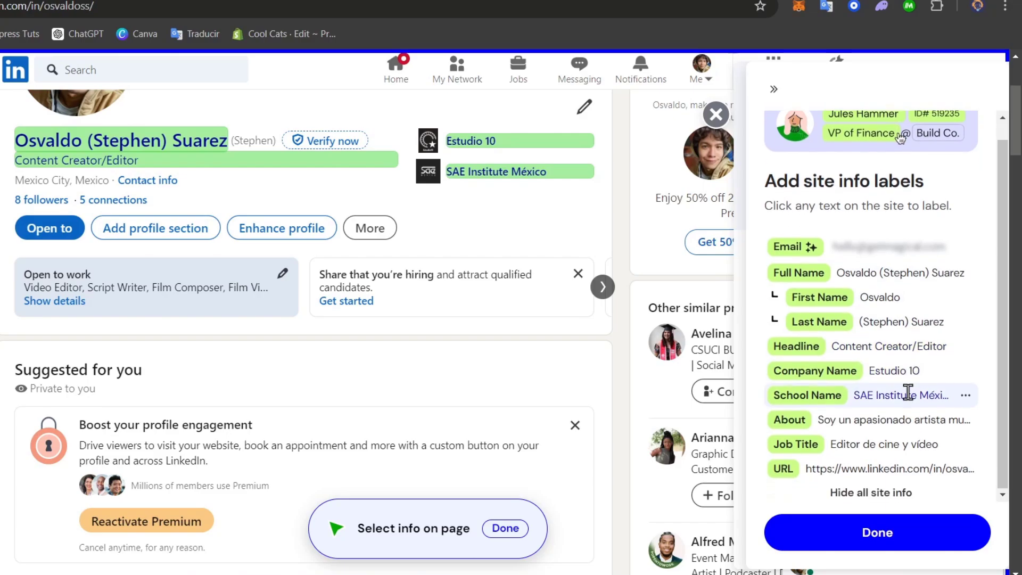
click(862, 554)
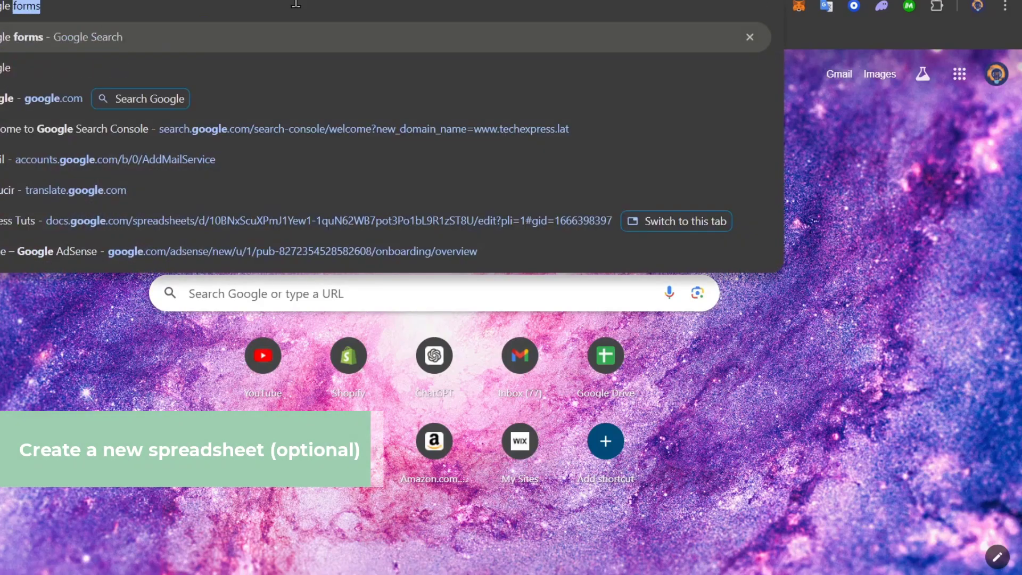
- Search Google for 'google sheets'
text(sheets)
key(Return)
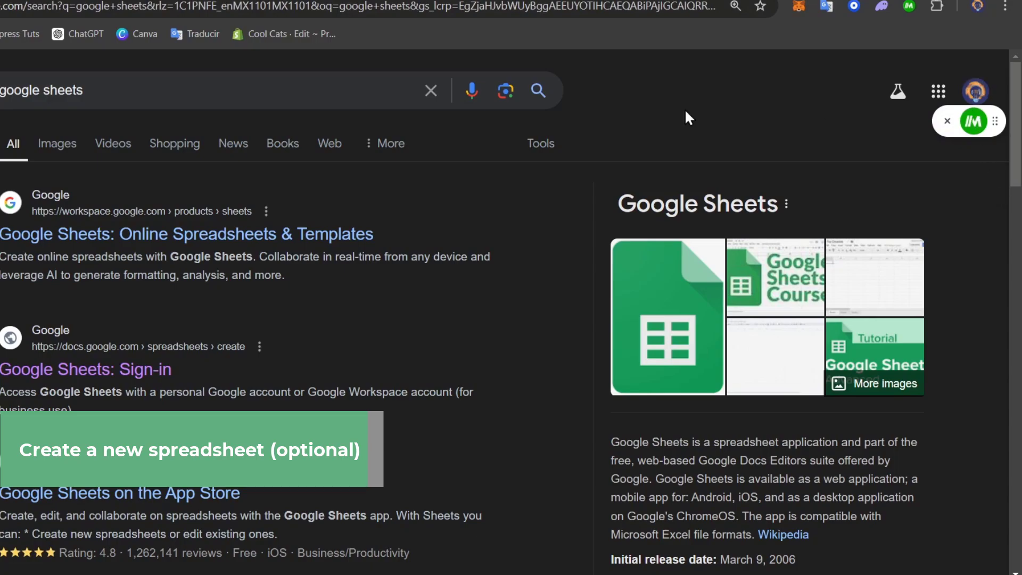
- Create a blank 'Linked in Contact' spreadsheet with NAME, LAST NAME, EMAIL, PHONE NUMBER and HEADLINE headers
click(114, 373)
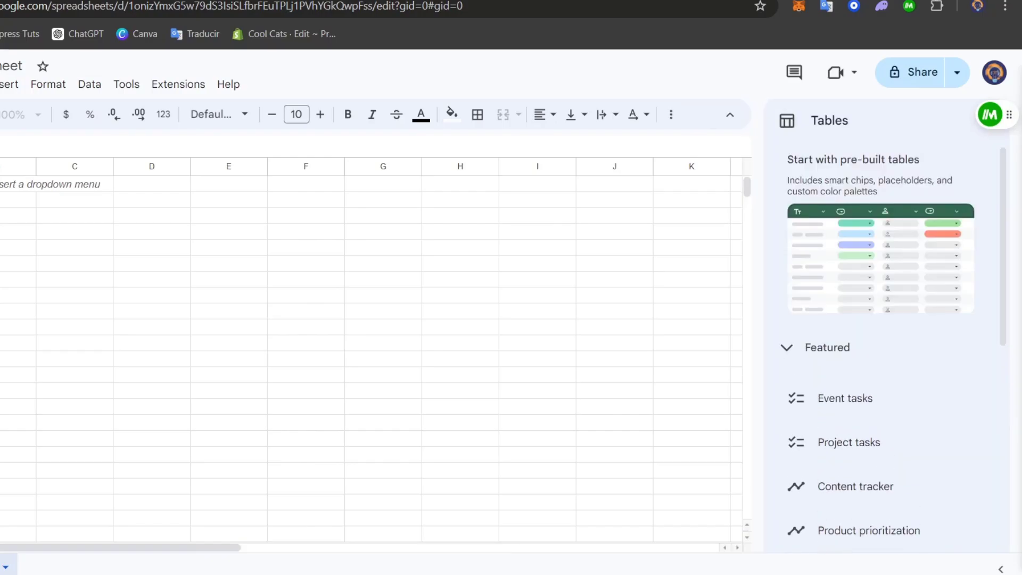
click(10, 66)
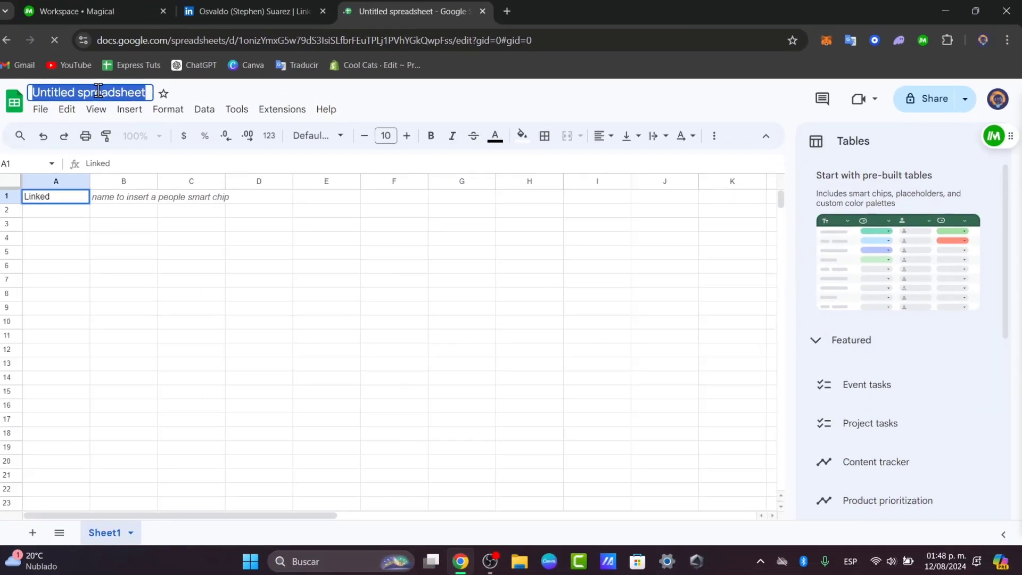
text(Lni)
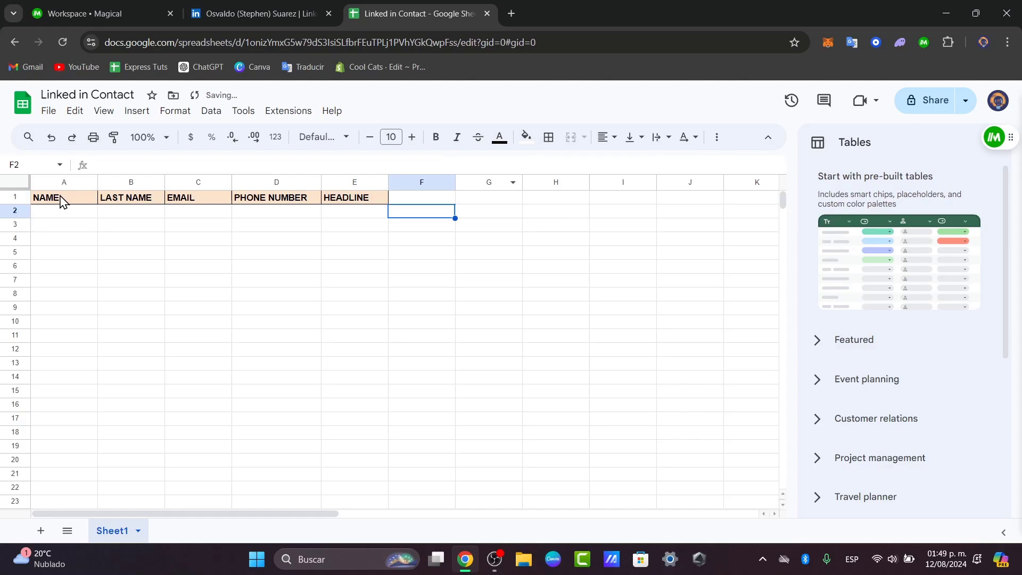
drag(61, 201, 447, 230)
click(415, 277)
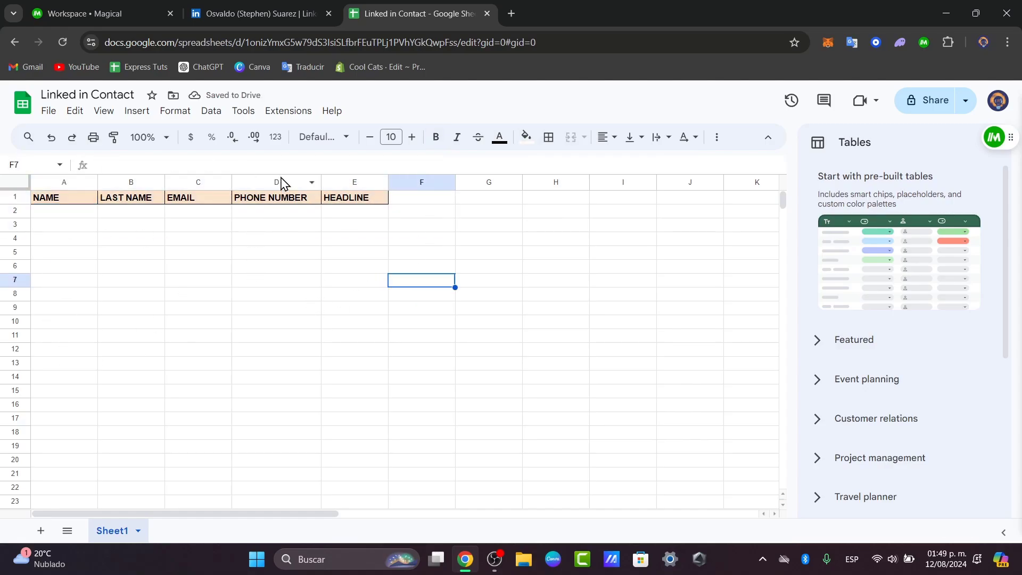
click(250, 13)
click(457, 13)
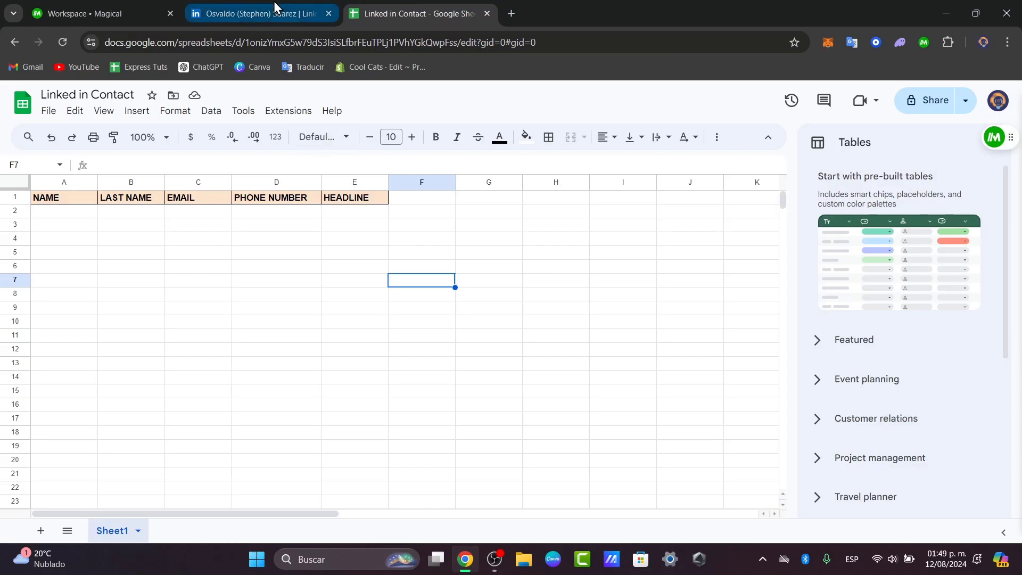
- Open a graphic designer's profile from LinkedIn's Other similar profiles list
mouse_move(273, 1)
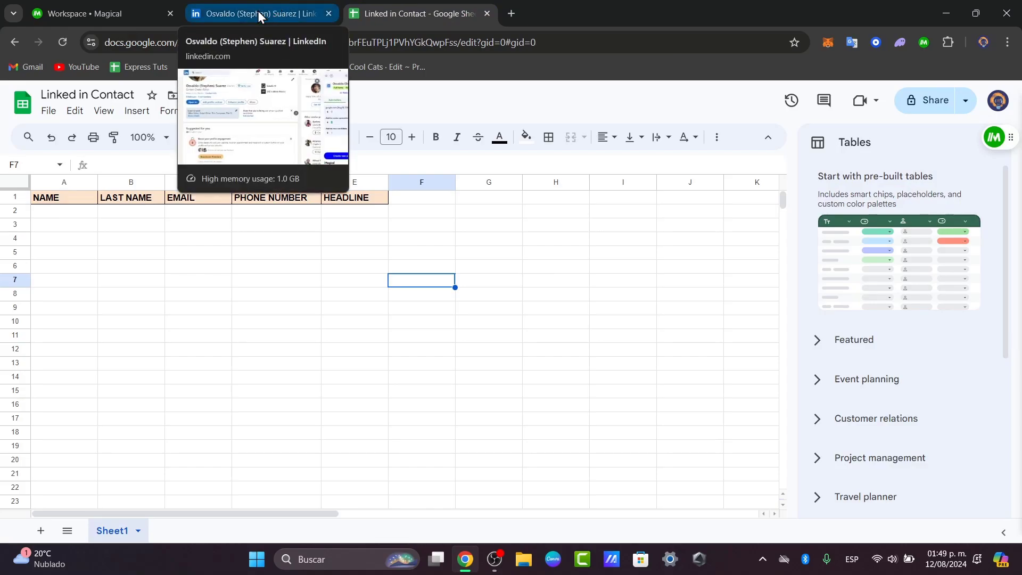
click(258, 14)
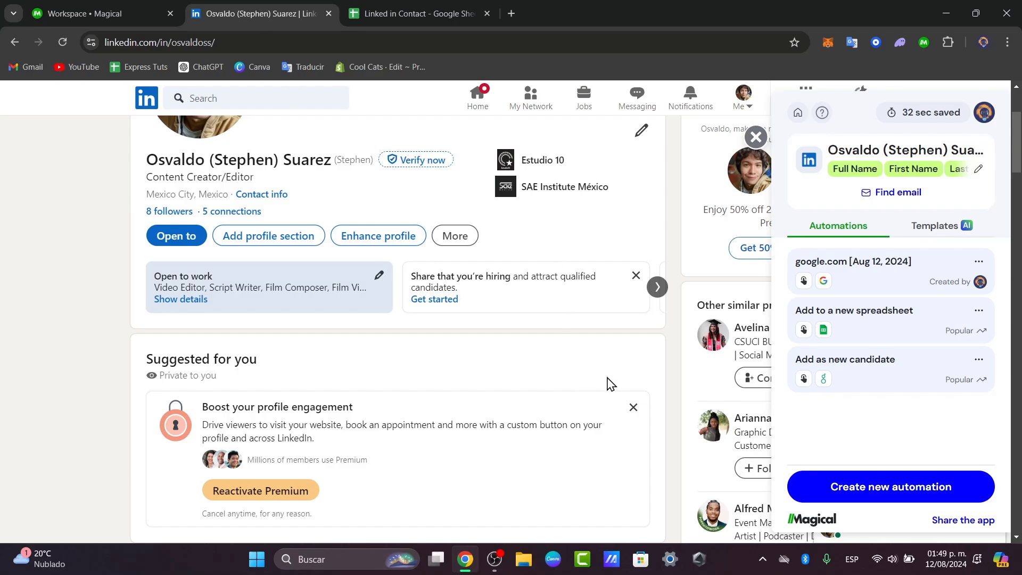
click(709, 429)
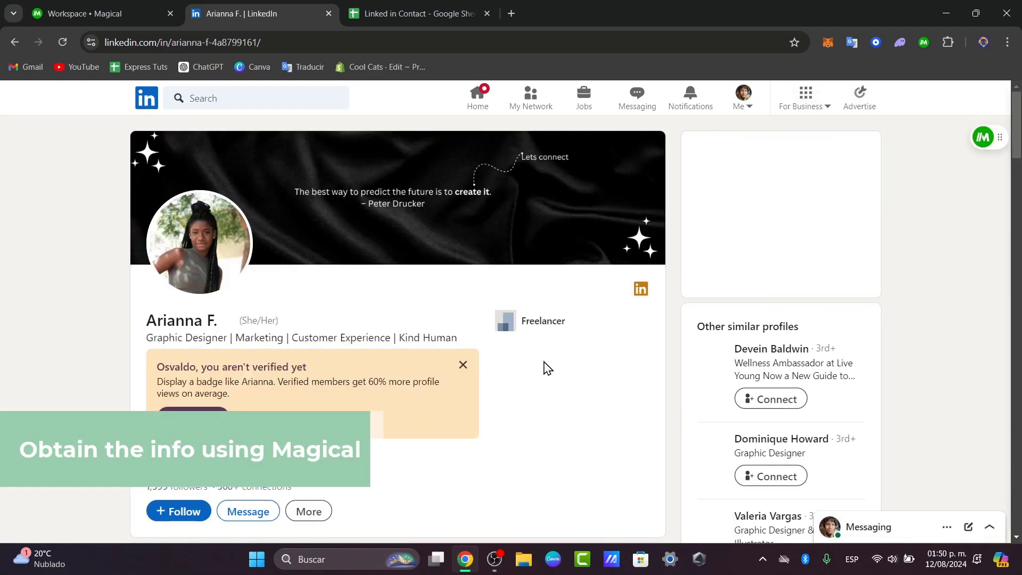
scroll(547, 370, down, 3)
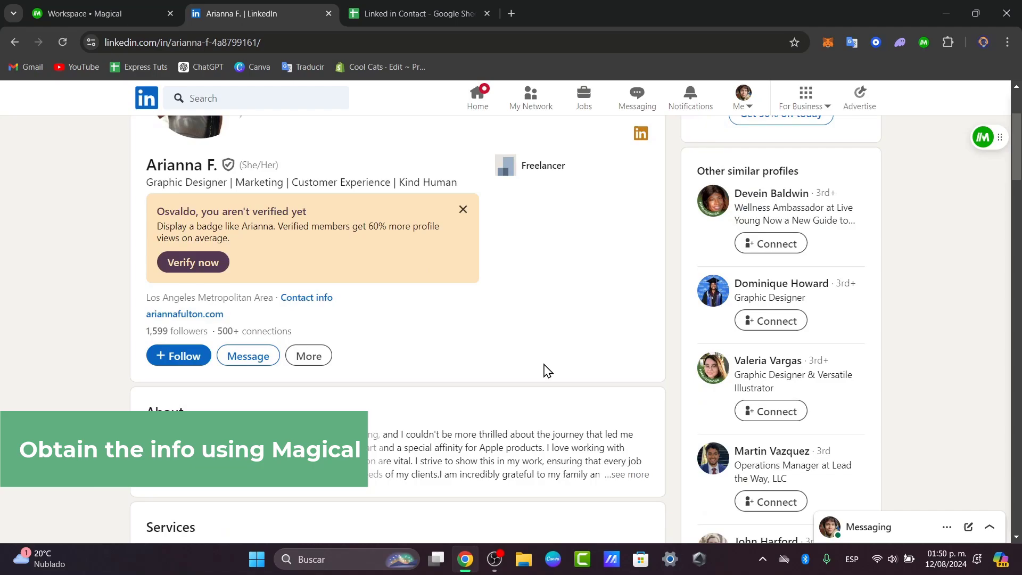
scroll(547, 370, up, 3)
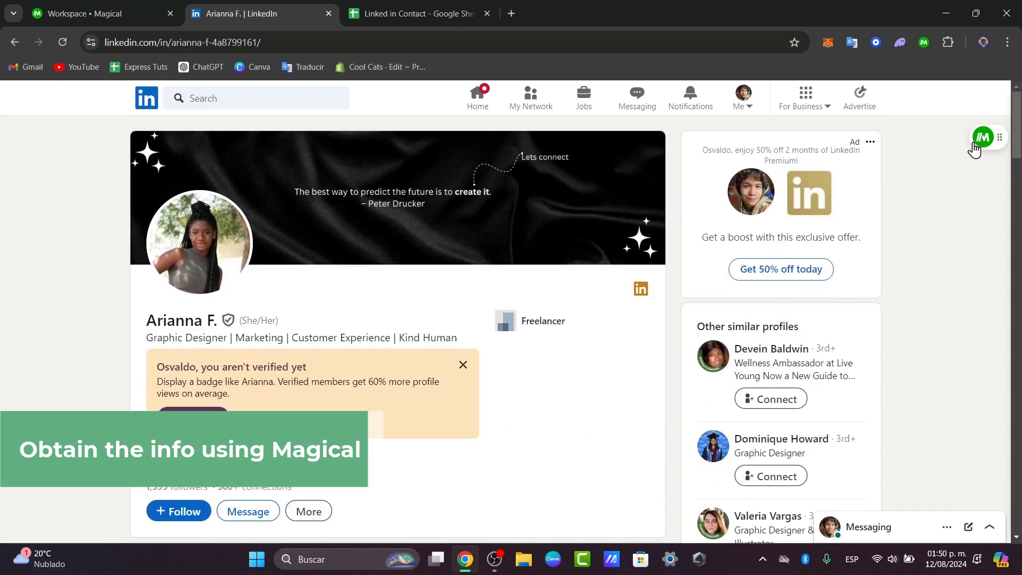
- Tag the designer's name, job title, company, headline, about and URL with Magical site info labels
click(981, 139)
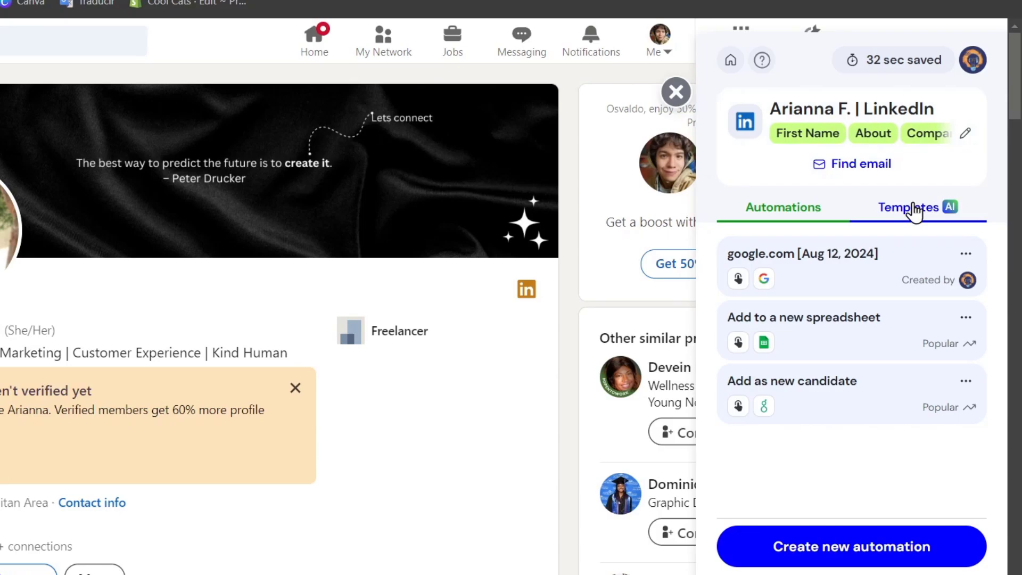
click(901, 230)
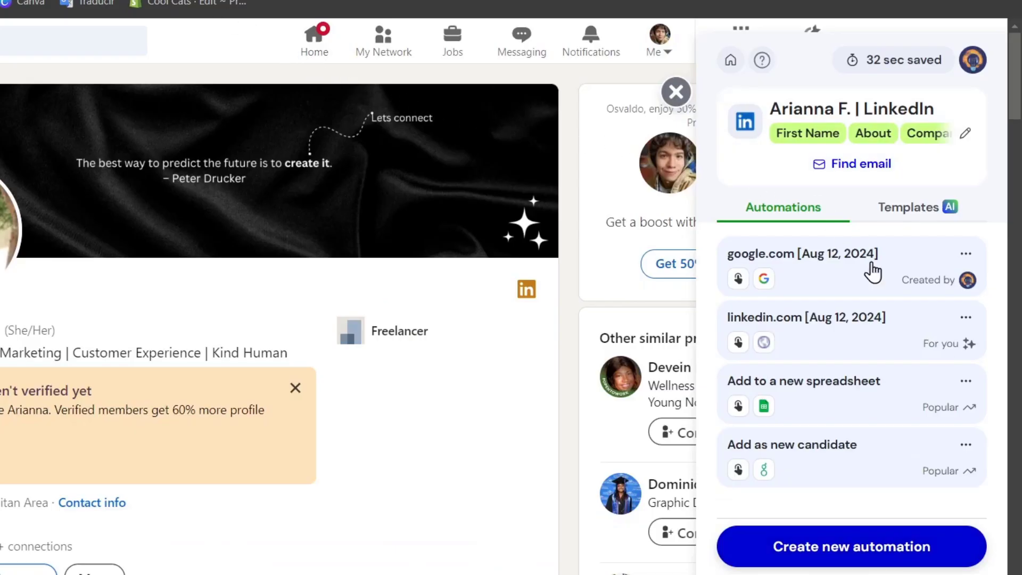
click(833, 110)
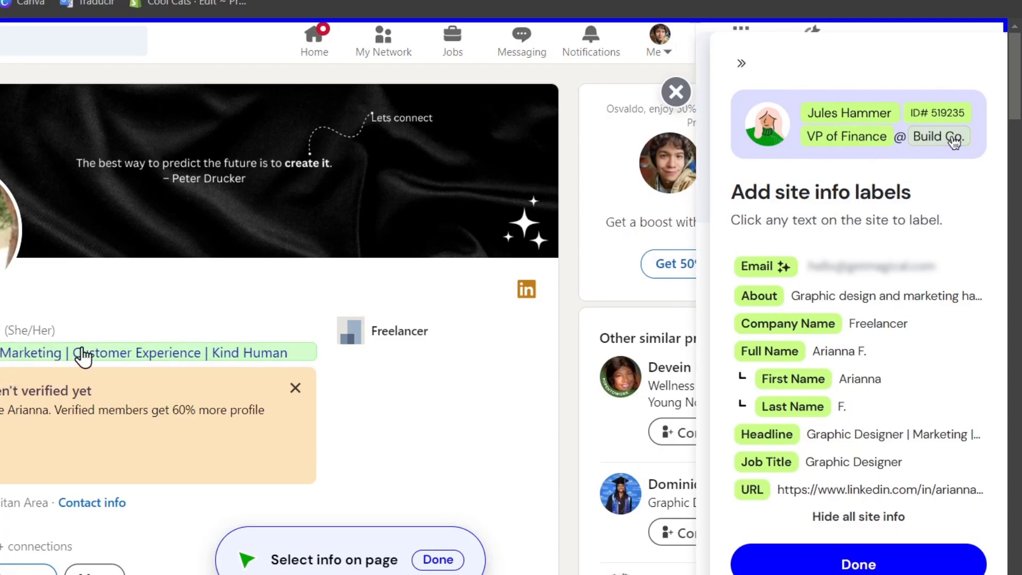
scroll(75, 415, down, 8)
scroll(75, 418, down, 9)
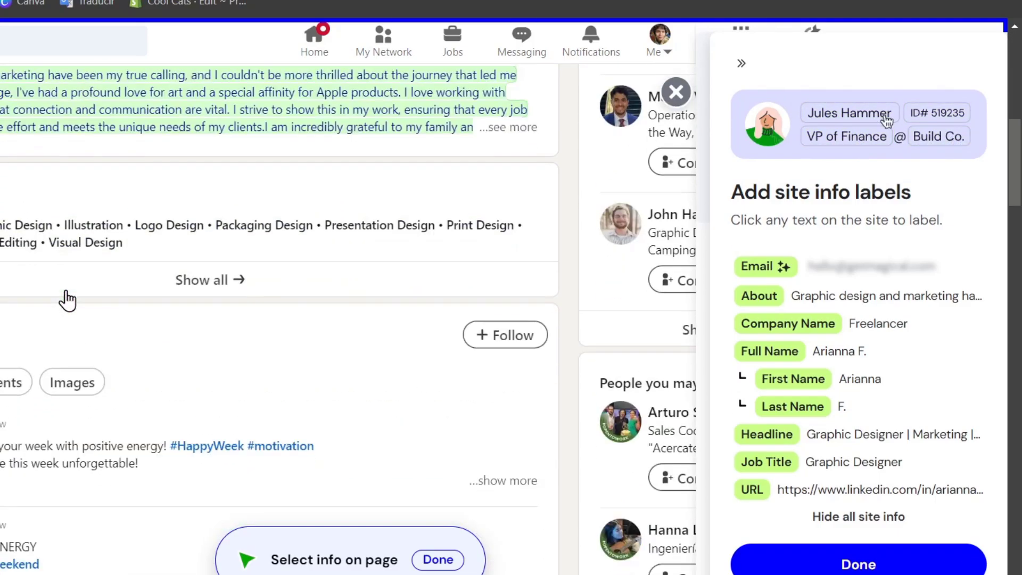
scroll(65, 302, down, 6)
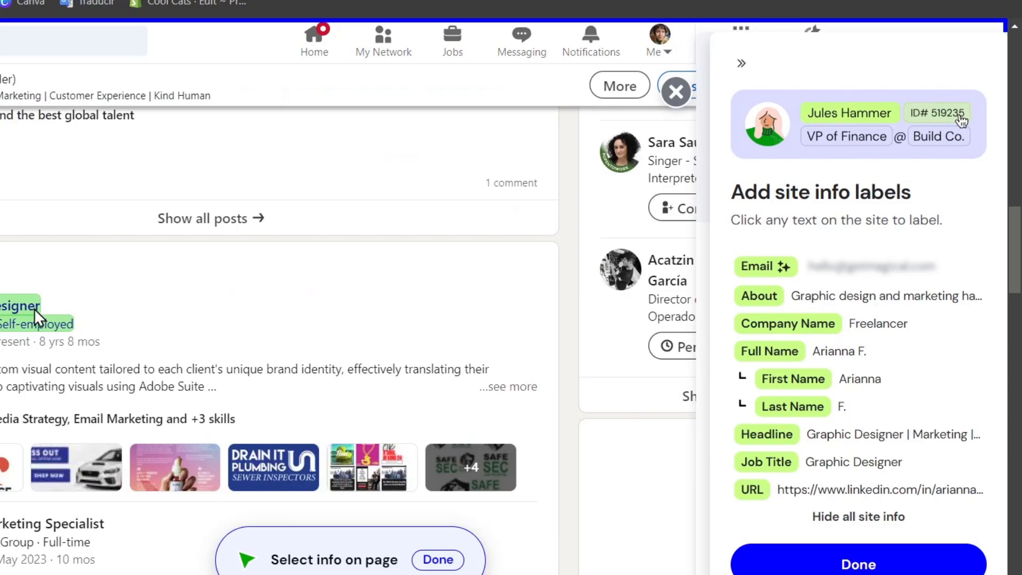
scroll(322, 350, down, 12)
scroll(315, 356, down, 15)
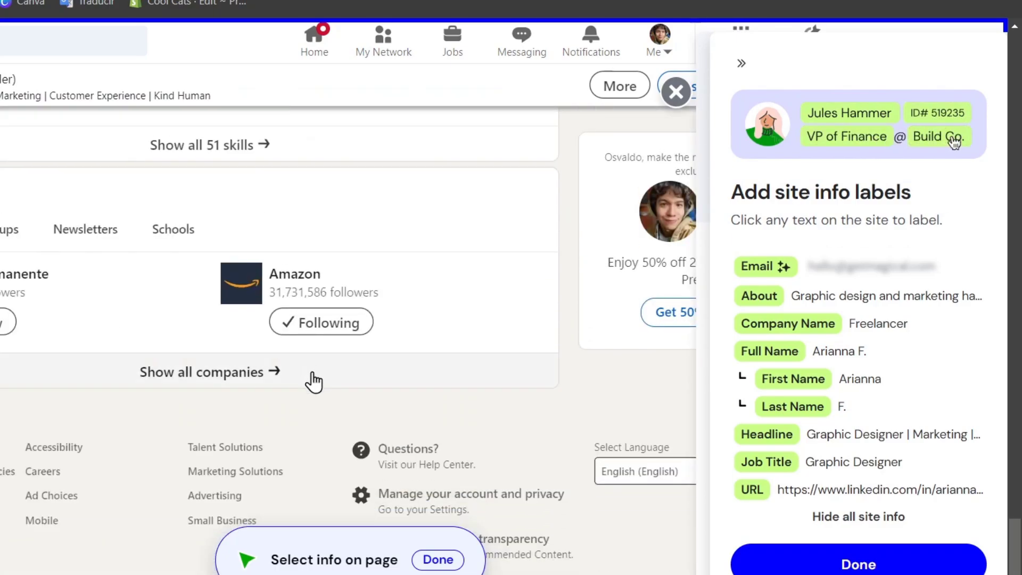
scroll(323, 367, up, 5)
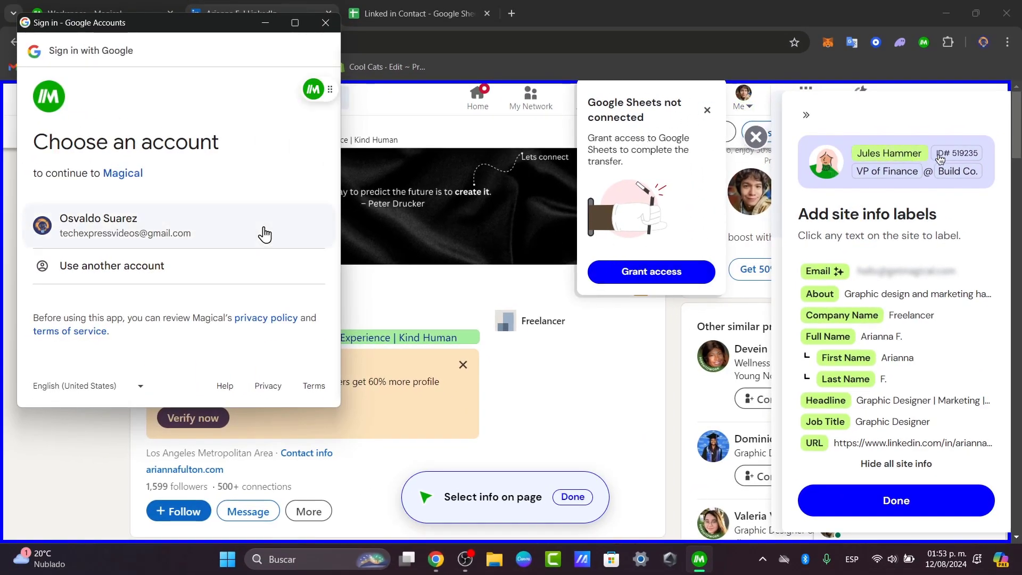
- Sign in with the existing Google account and allow Magical to access Google Sheets
click(251, 231)
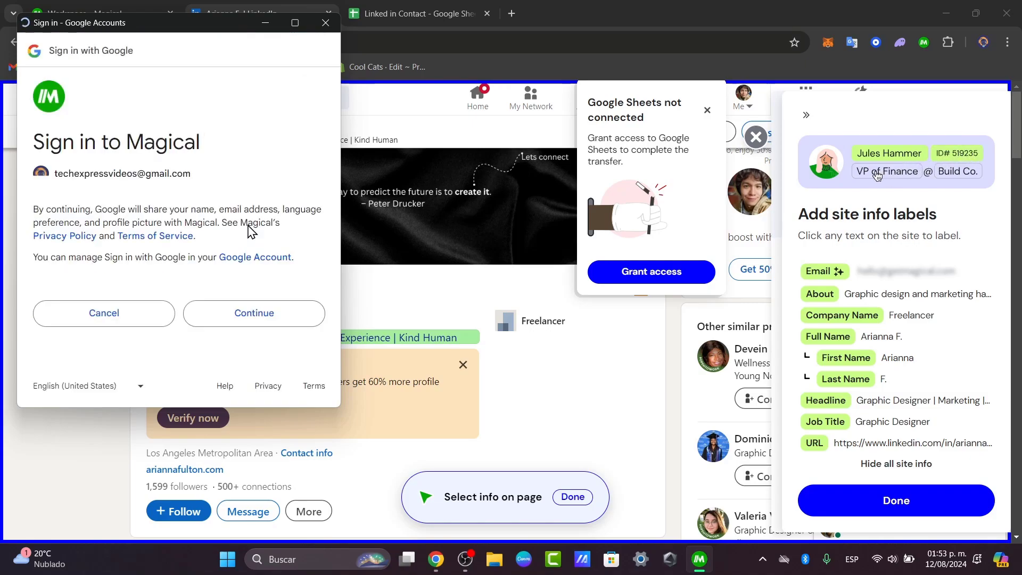
click(266, 309)
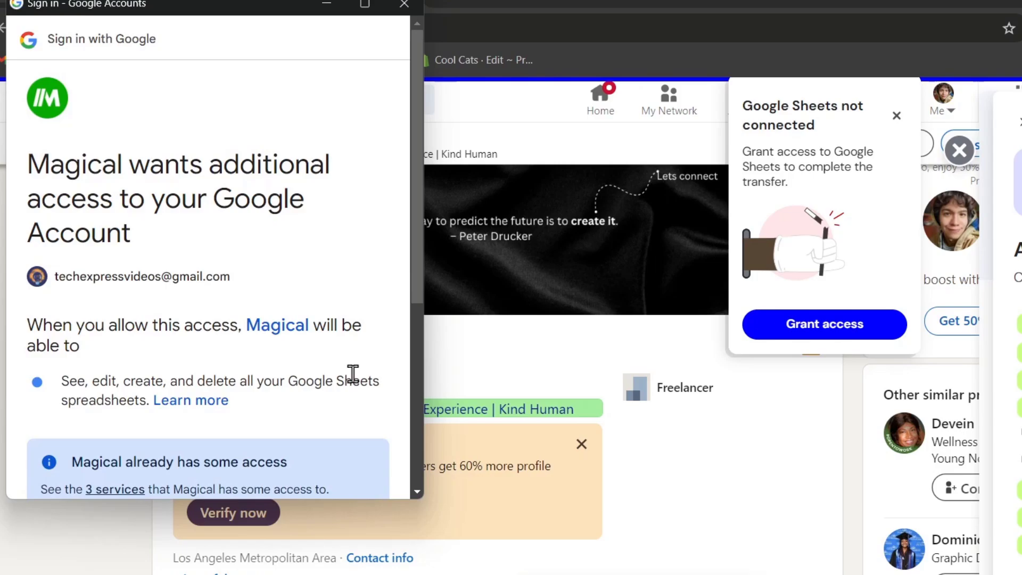
scroll(353, 373, down, 5)
click(246, 420)
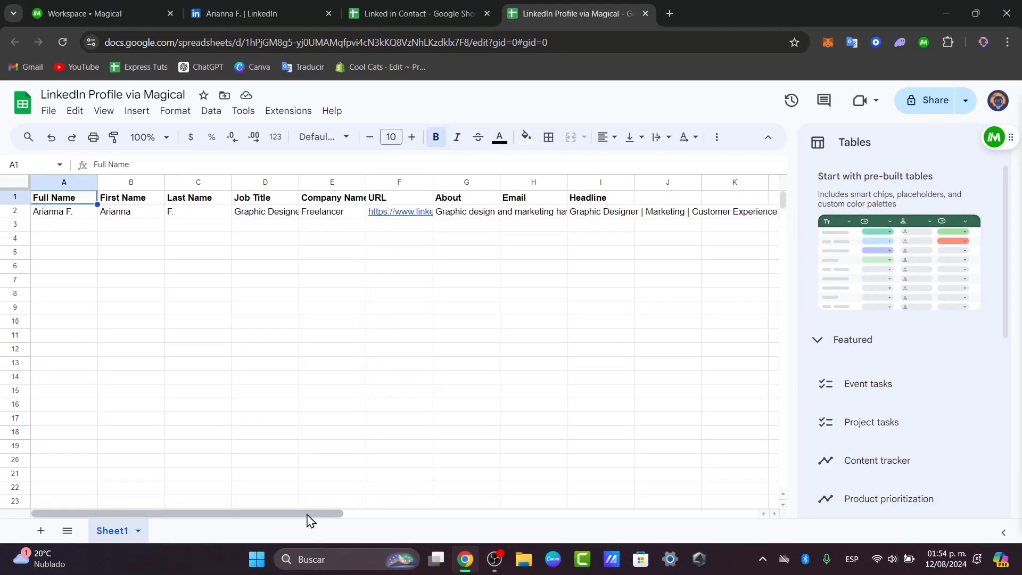
- Compare the Linked in Contact and LinkedIn Profile via Magical sheets, scanning columns A–I
click(385, 1)
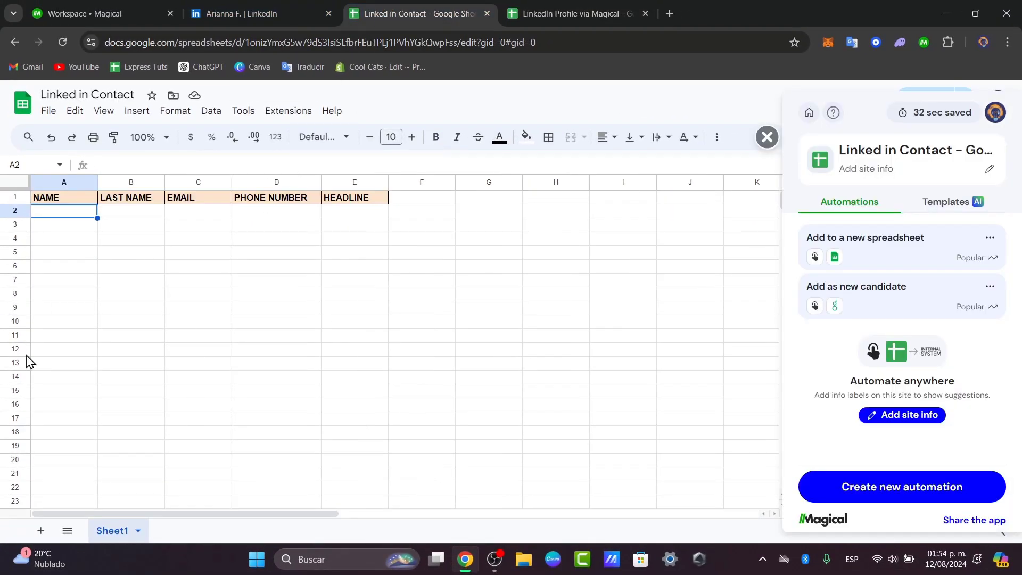
click(576, 4)
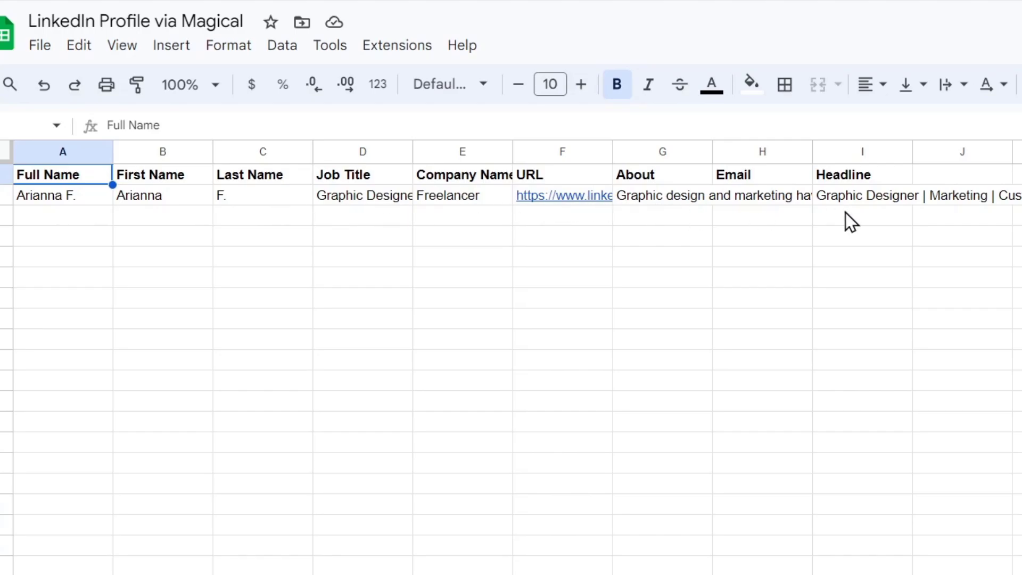
scroll(511, 357, right, 10)
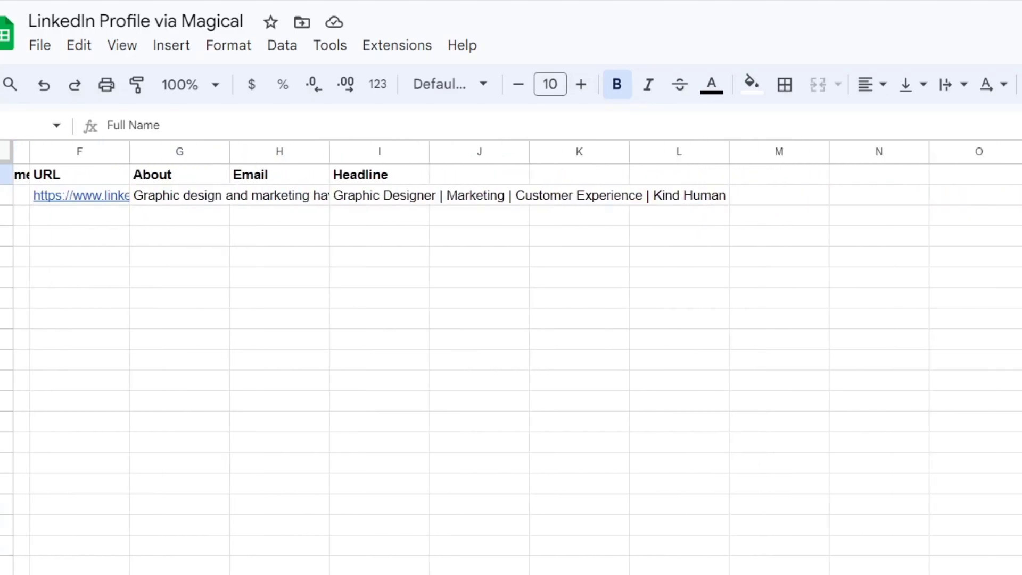
scroll(510, 357, left, 10)
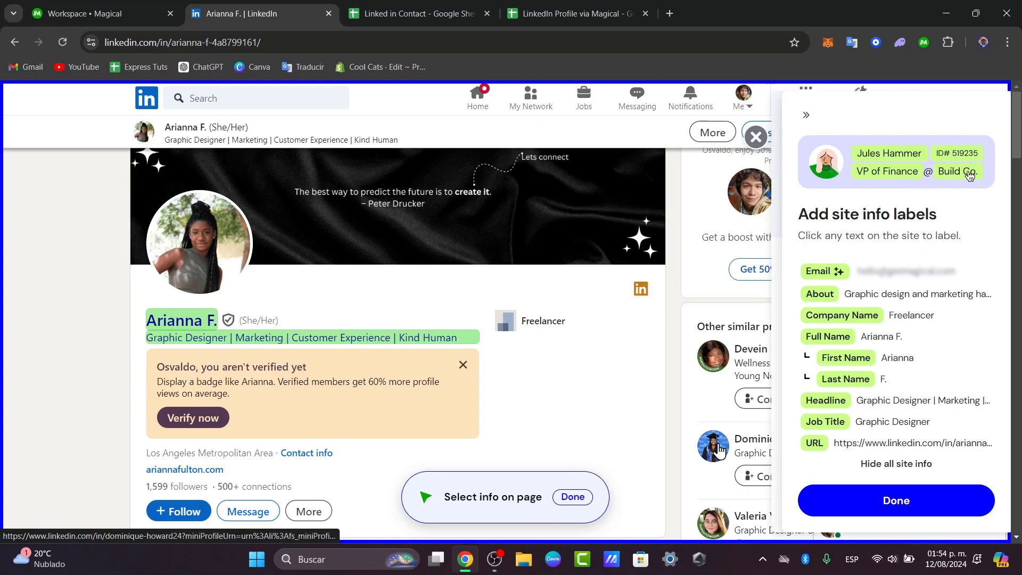
- Open a similar full stack developer's profile and run the LinkedIn Profile via Magical automation on it
click(662, 443)
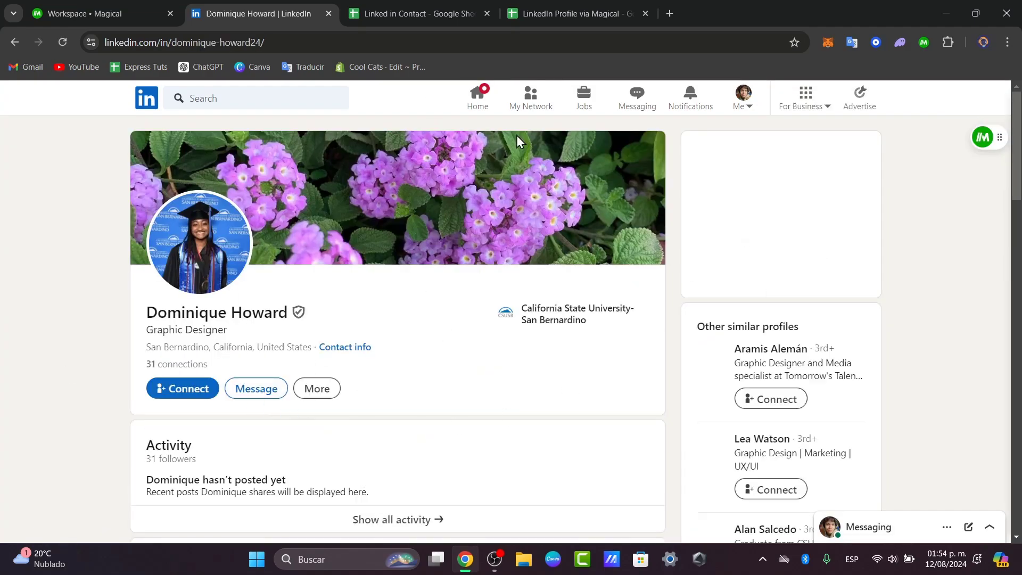
click(984, 139)
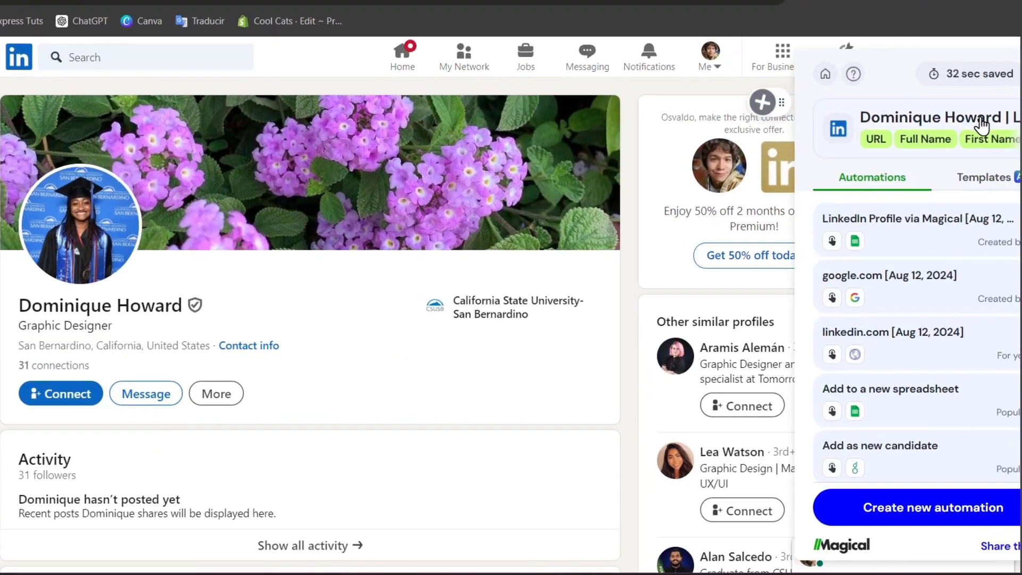
click(873, 48)
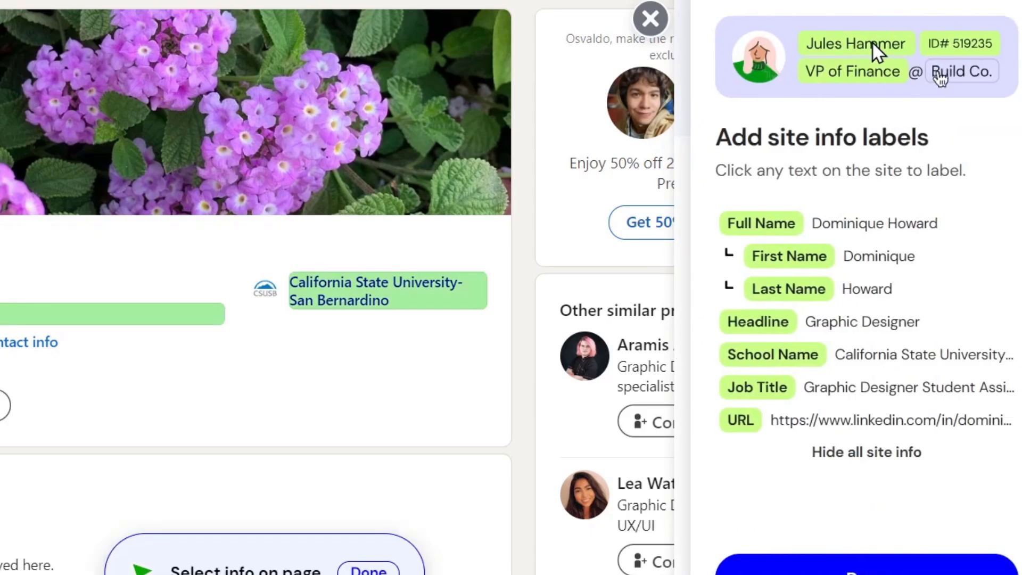
click(979, 79)
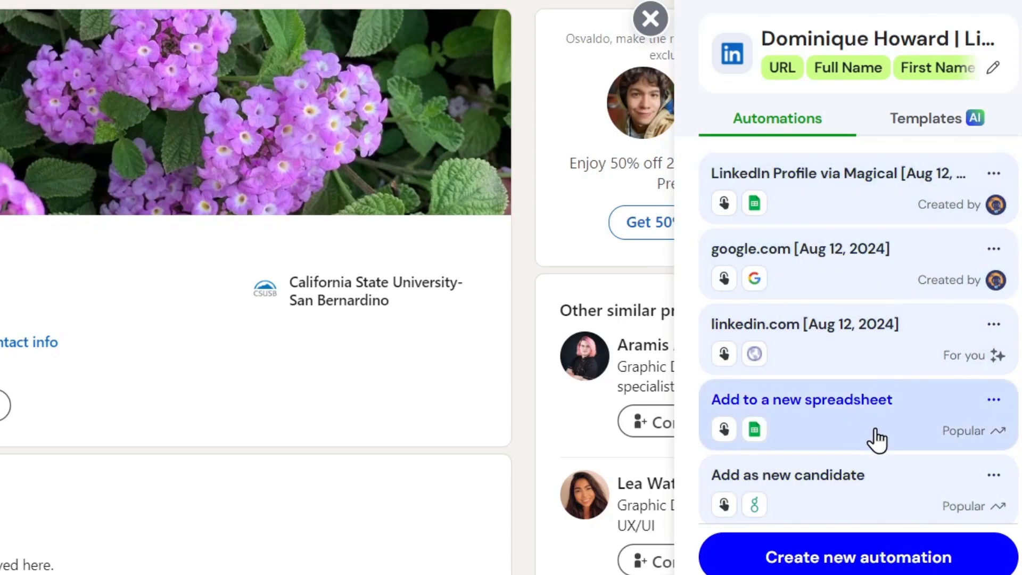
click(849, 199)
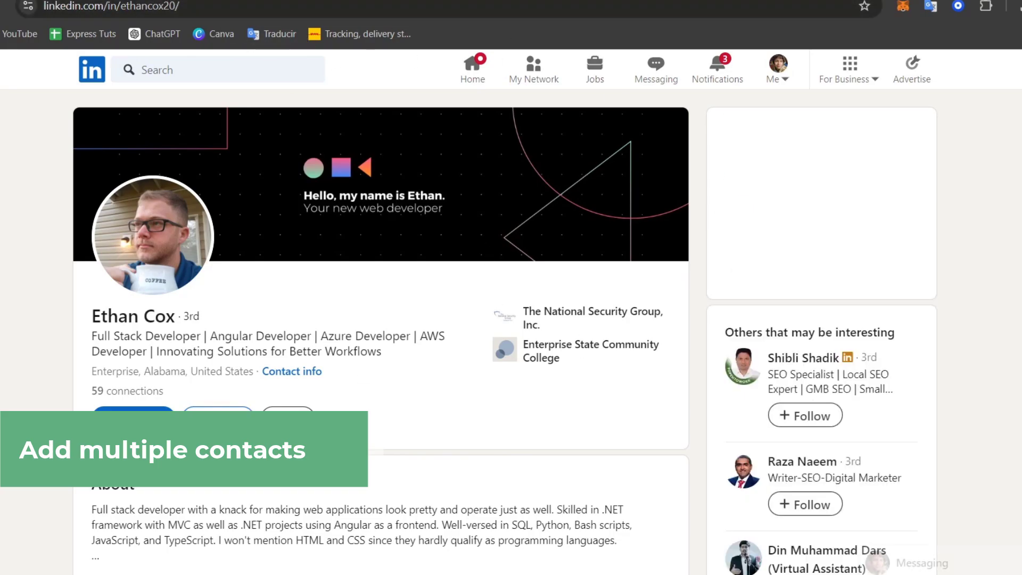
click(202, 3)
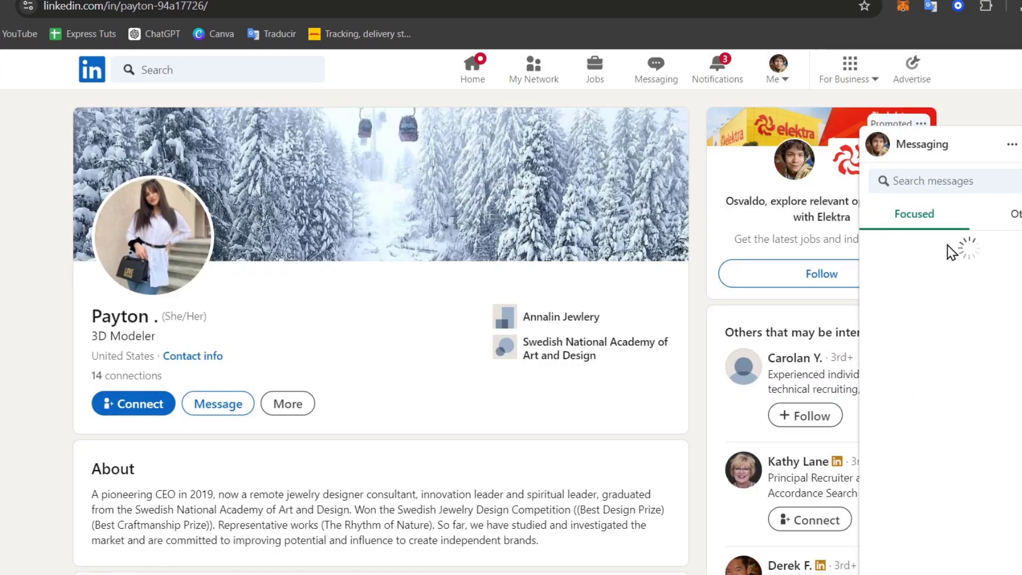
- From the Magical extension, start adding the open LinkedIn profiles to a new spreadsheet and review the similar-tabs transfer prompt
click(985, 6)
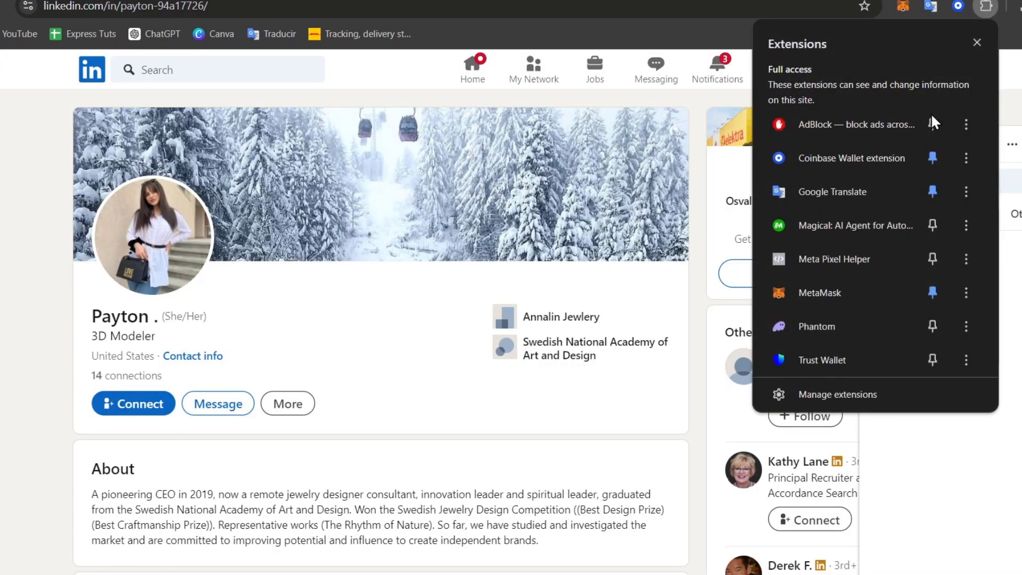
click(876, 229)
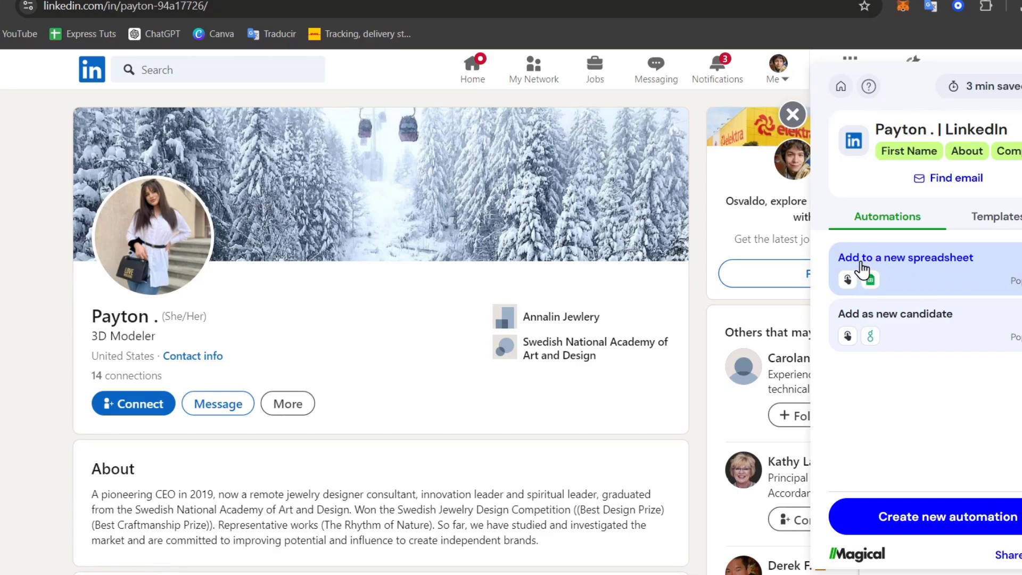
click(950, 260)
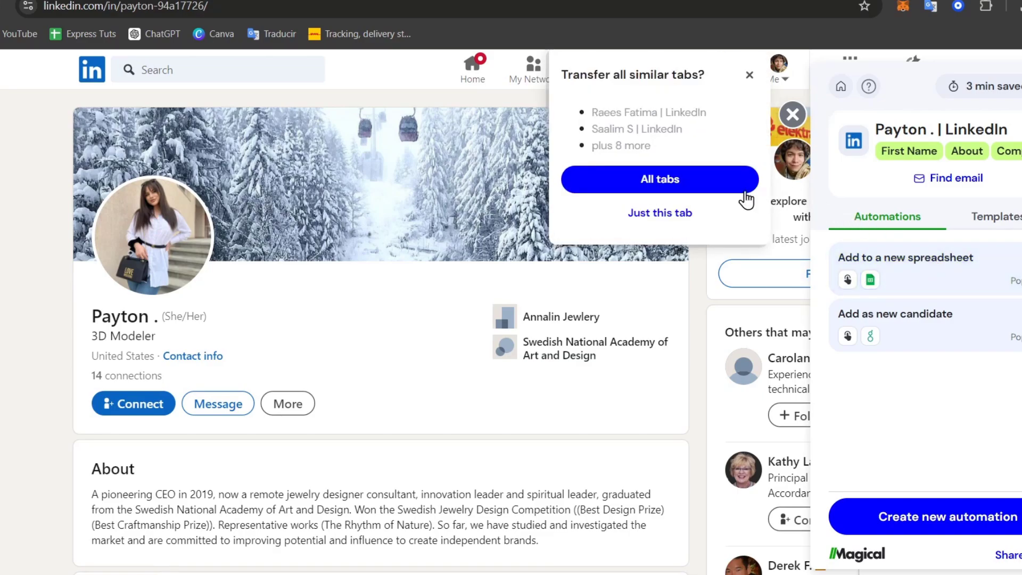
drag(596, 74, 727, 85)
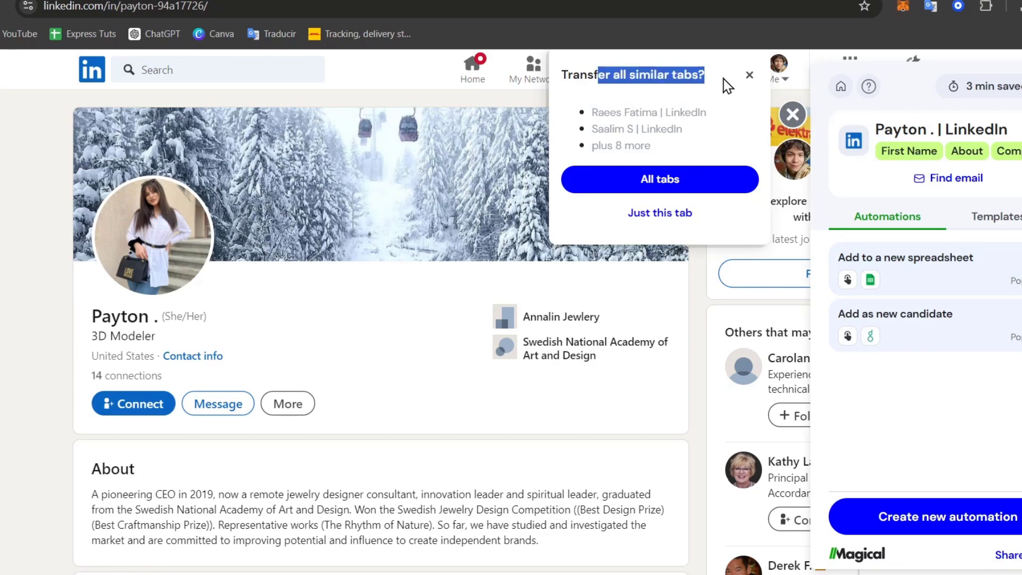
scroll(680, 128, down, 3)
scroll(680, 129, up, 3)
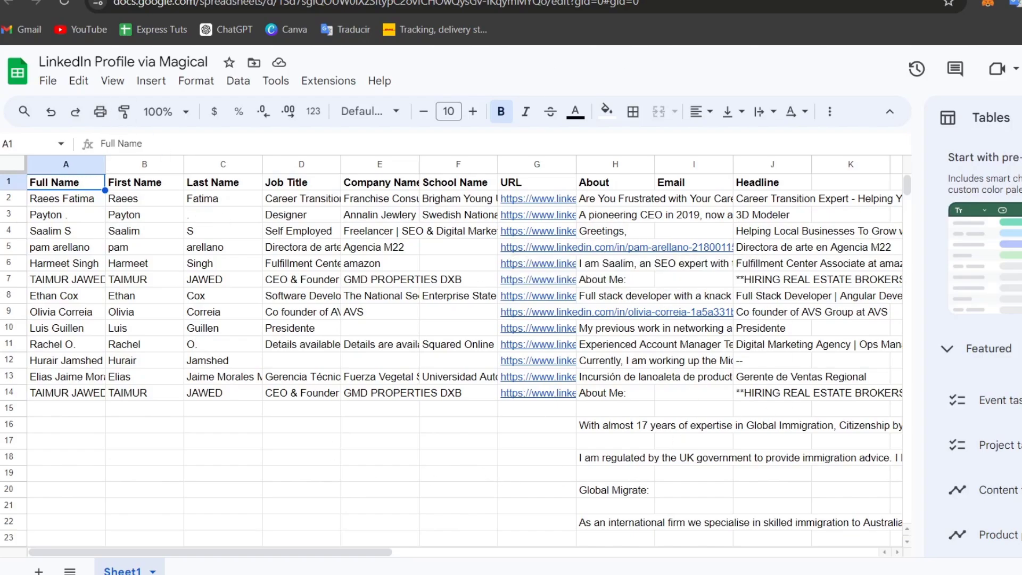
scroll(171, 463, down, 10)
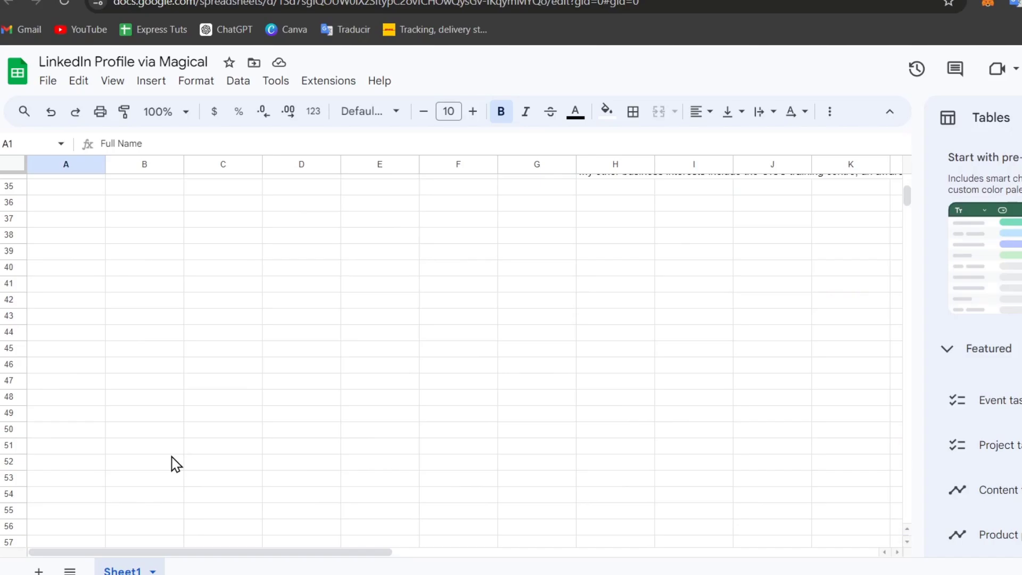
scroll(178, 455, up, 10)
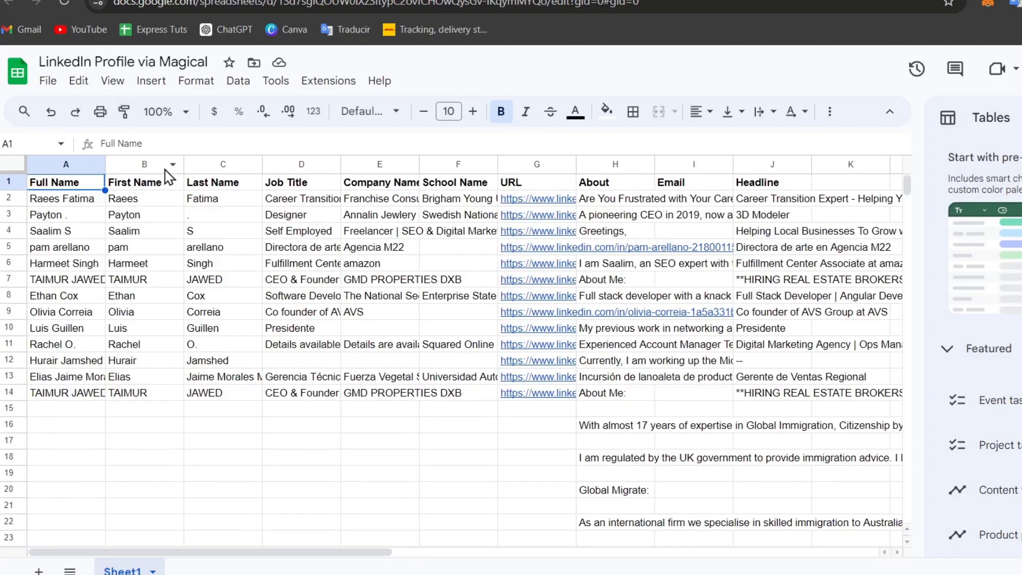
mouse_move(69, 1)
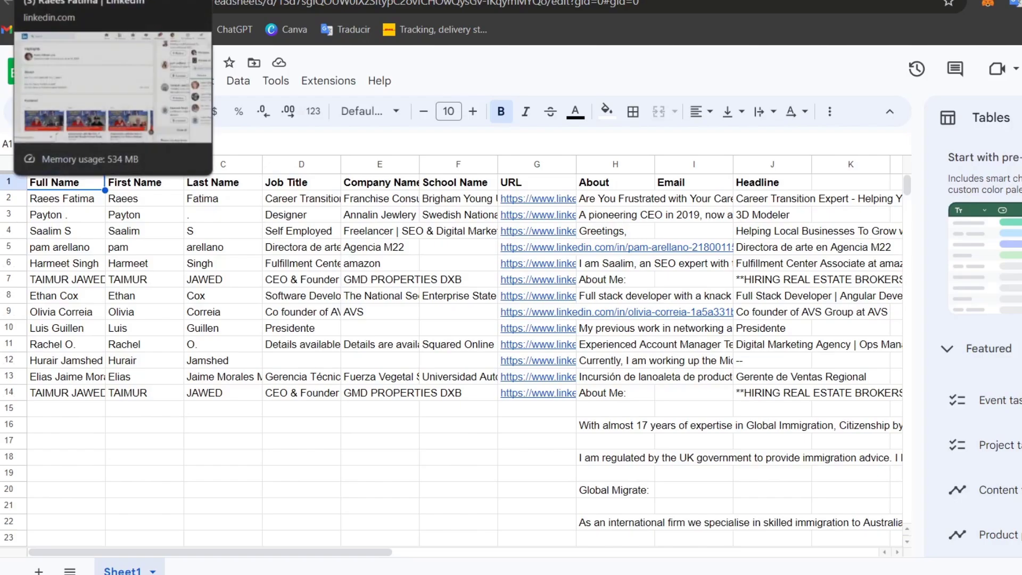
click(69, 1)
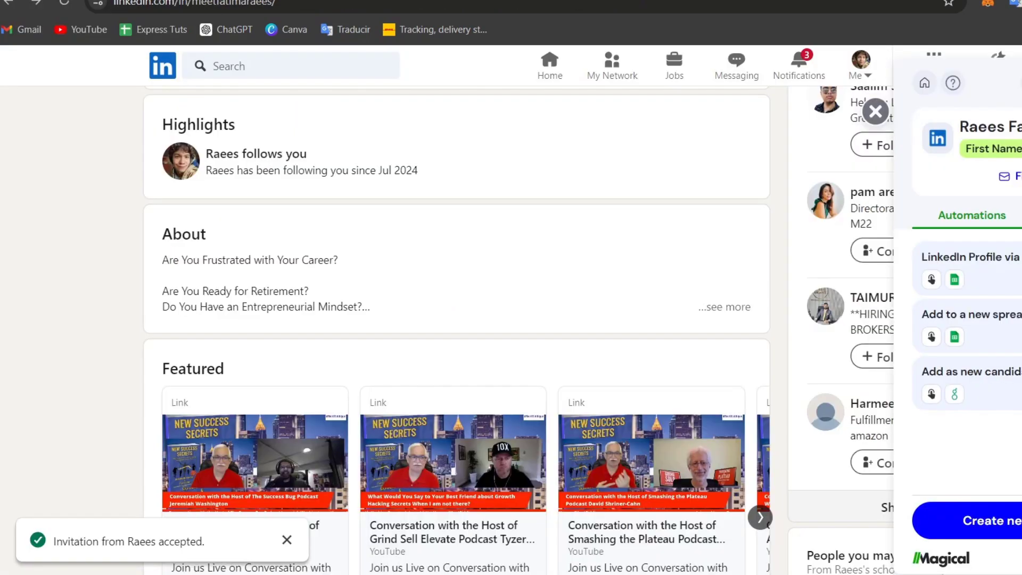
scroll(669, 352, up, 7)
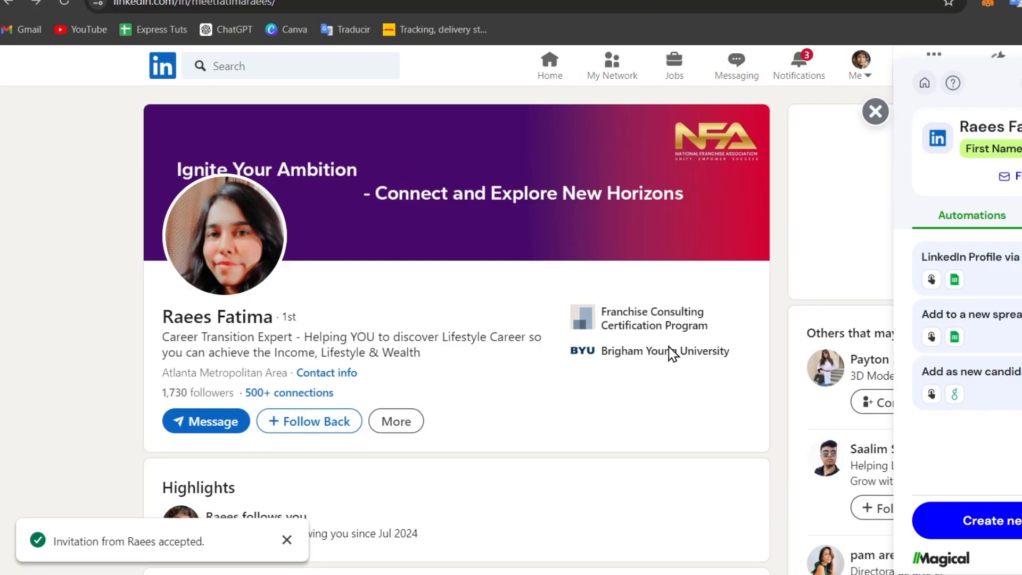
click(341, 3)
key(ctrl+v)
key(Return)
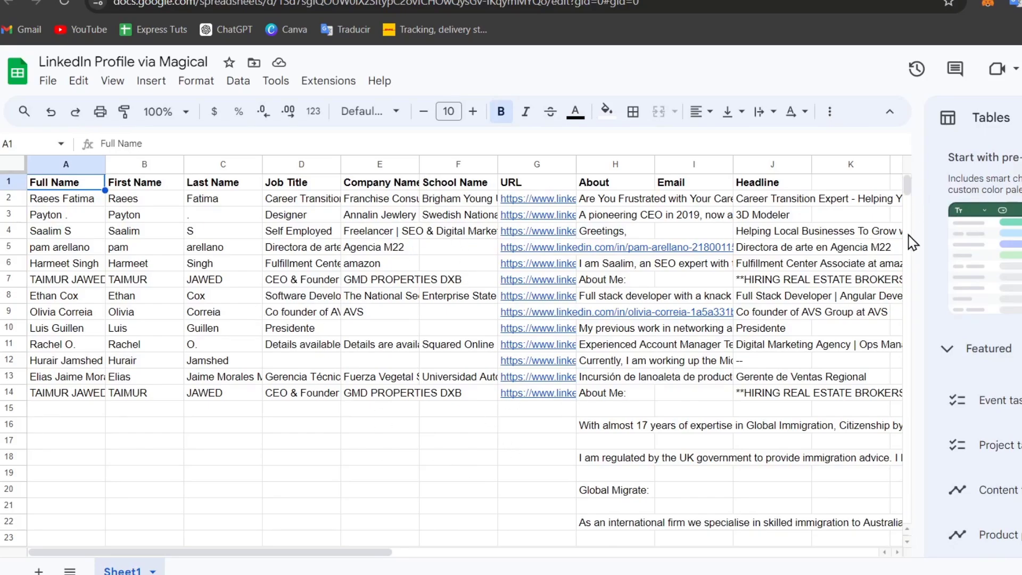
drag(338, 552, 201, 556)
click(788, 185)
drag(407, 555, 292, 547)
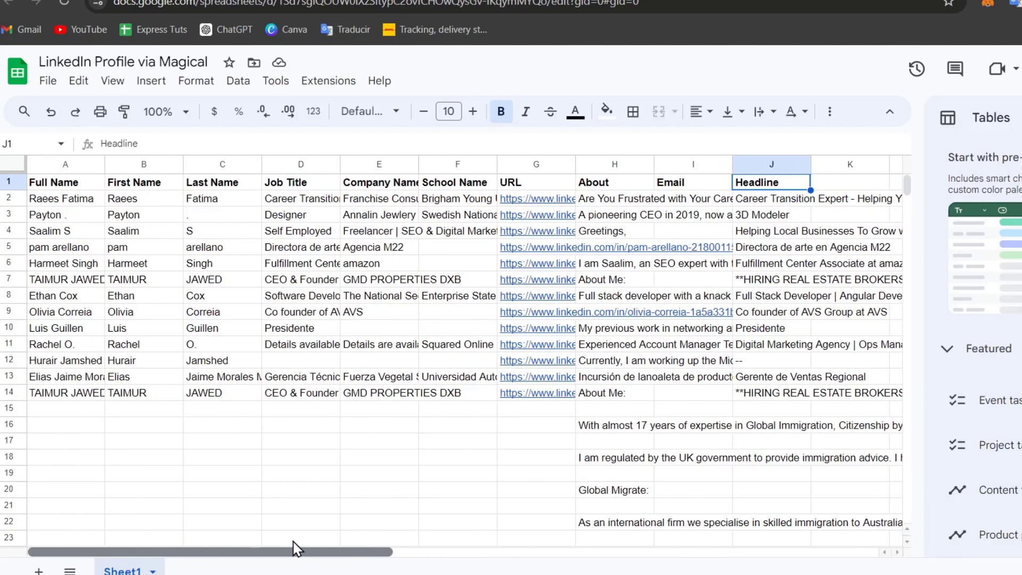
drag(490, 129, 616, 129)
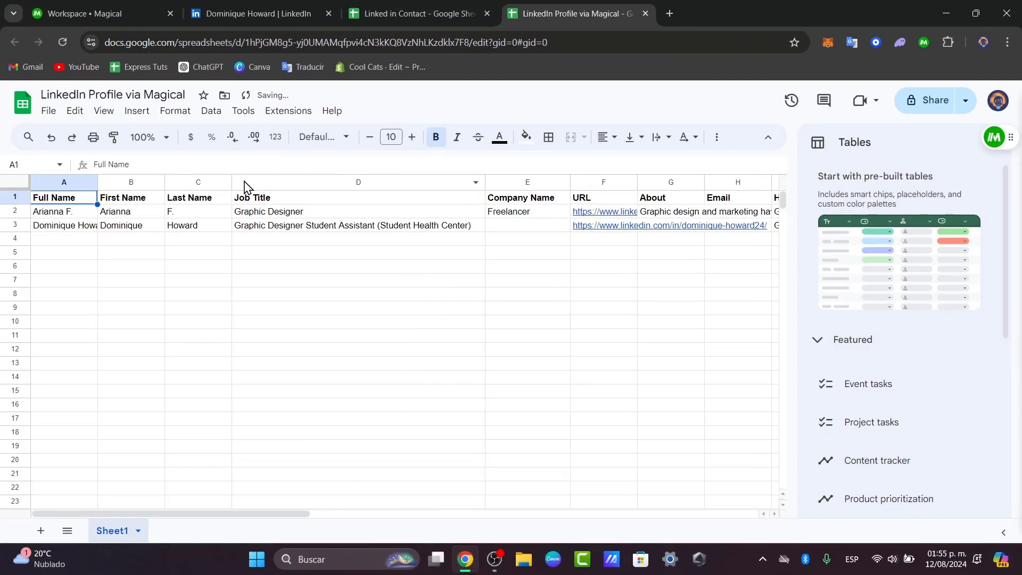
- Widen the Full Name column A, then bring up the Workspace • Magical automations page
drag(100, 186, 186, 184)
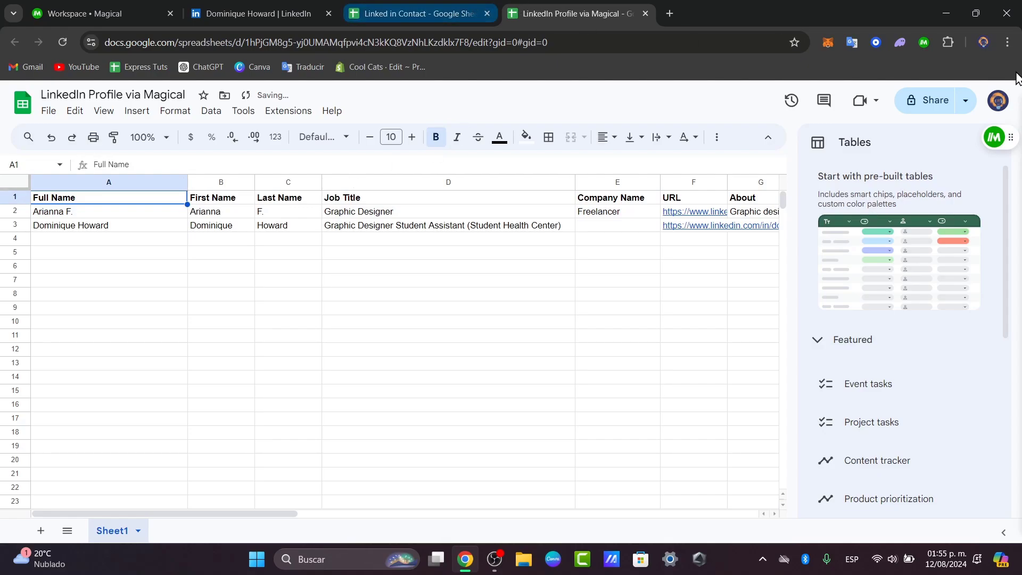
click(250, 12)
click(153, 8)
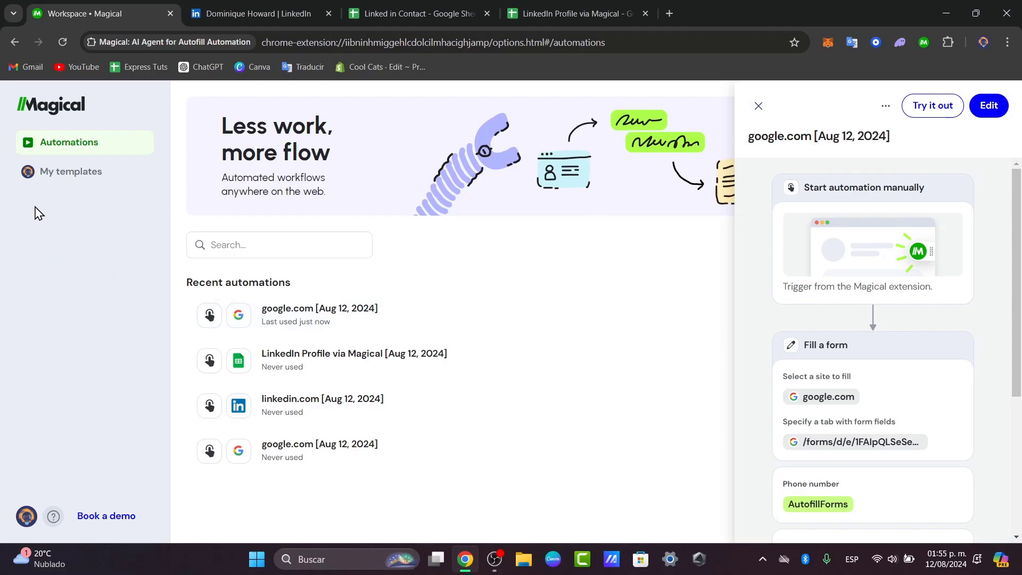
- Check the My templates list, then go via the Linked in Contact tab back to the LinkedIn Profile via Magical sheet
click(61, 173)
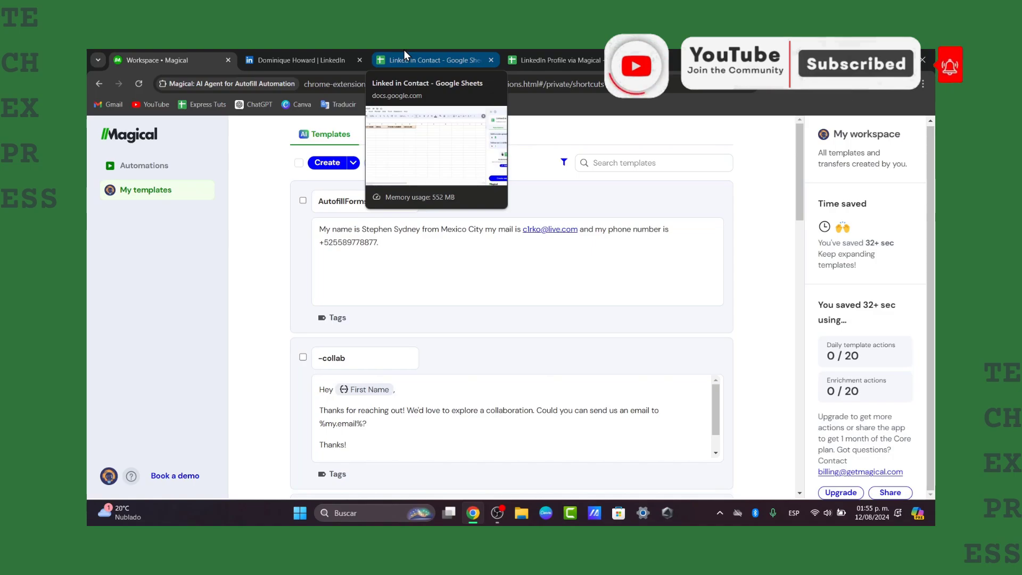
click(403, 49)
click(602, 50)
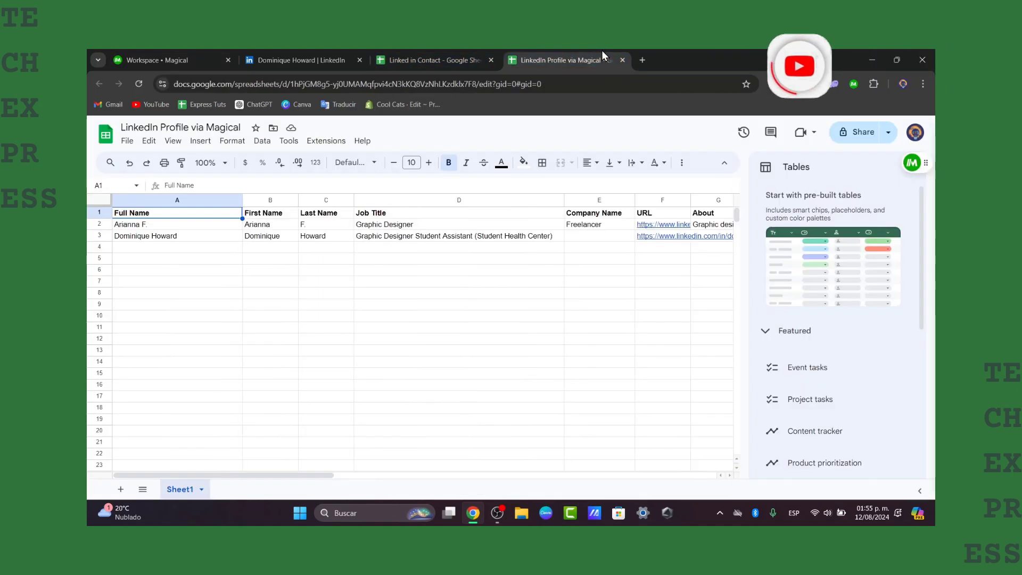